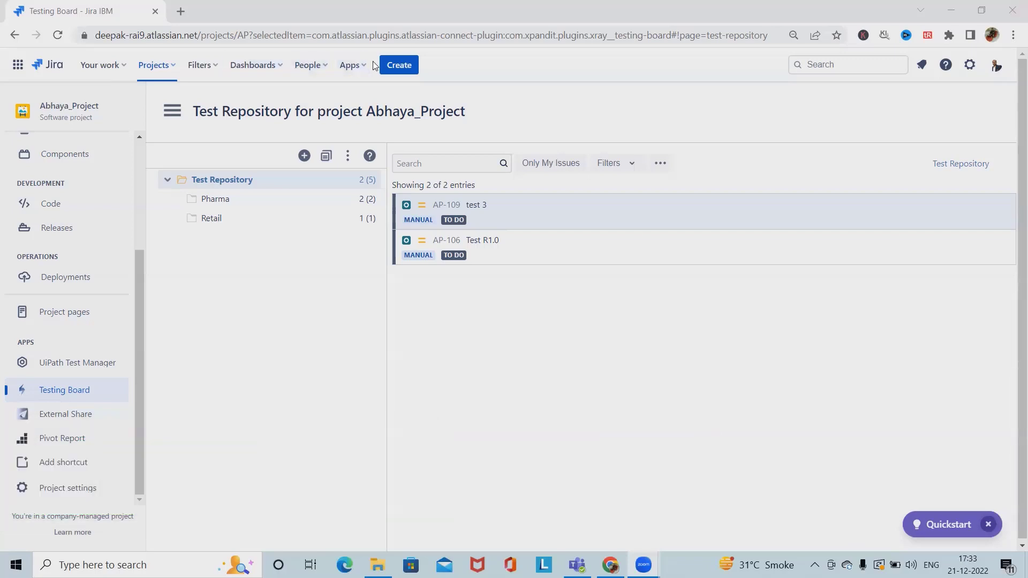
Step: Start a new Xray Test issue in Abhaya_Project with the summary "This is a test case 5"
click(410, 67)
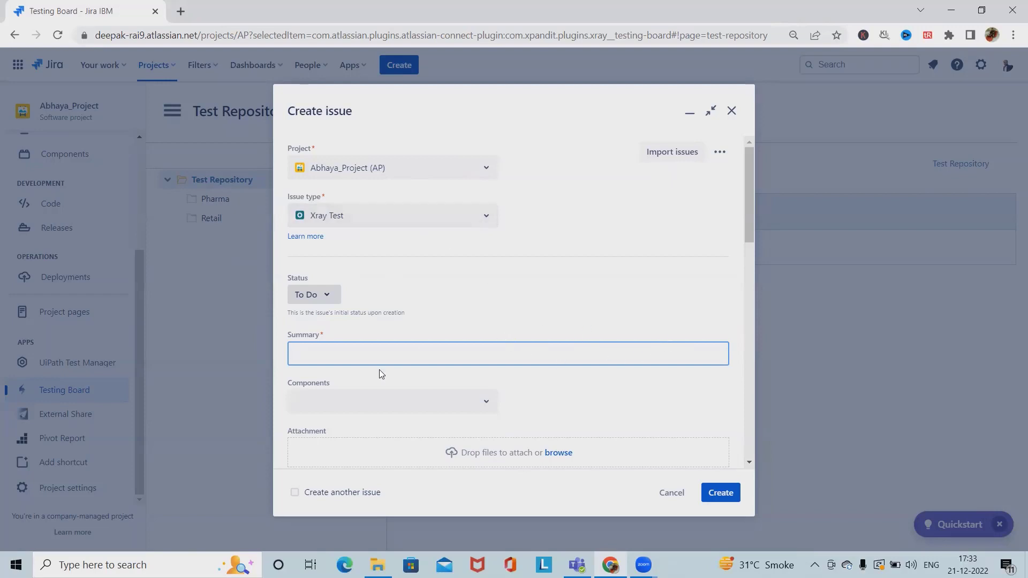
click(370, 351)
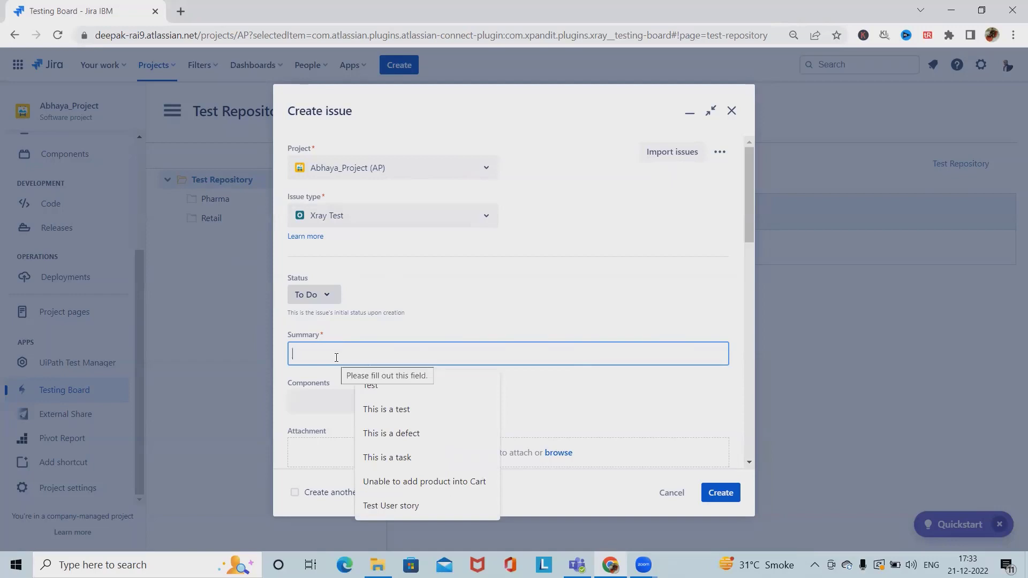
text(This i)
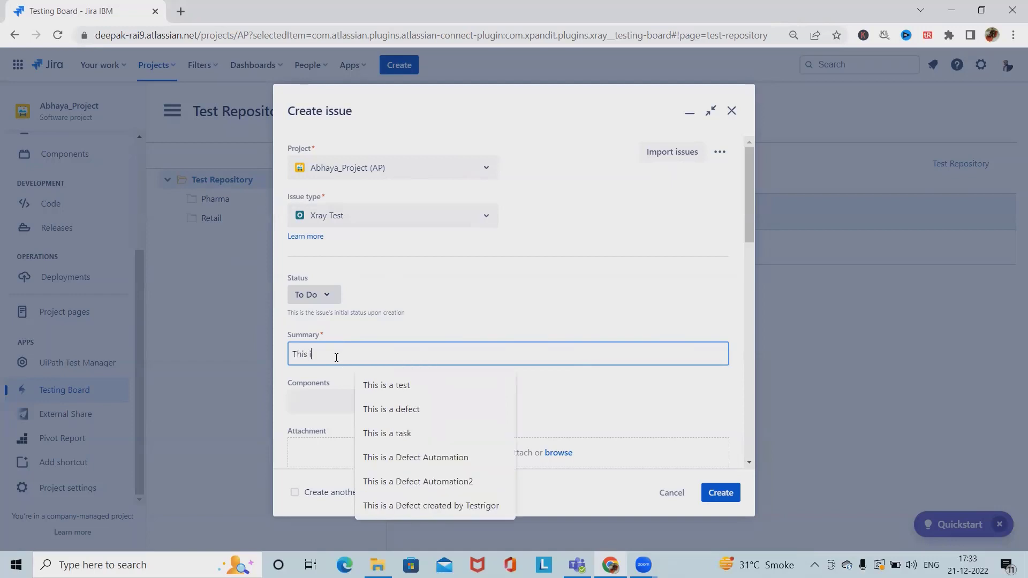
text(s a test case)
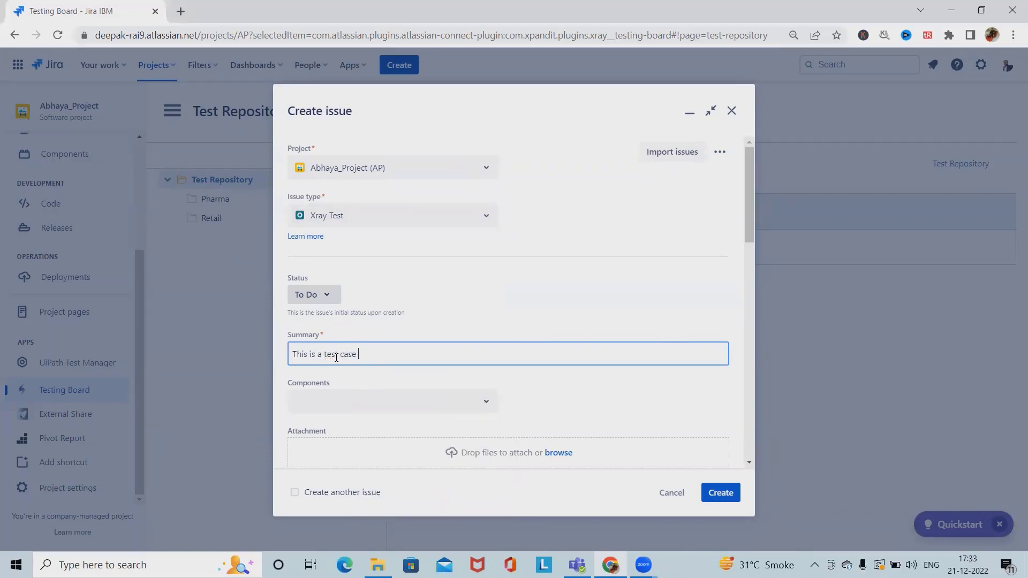
text( 5)
scroll(394, 343, down, 5)
scroll(439, 248, up, 3)
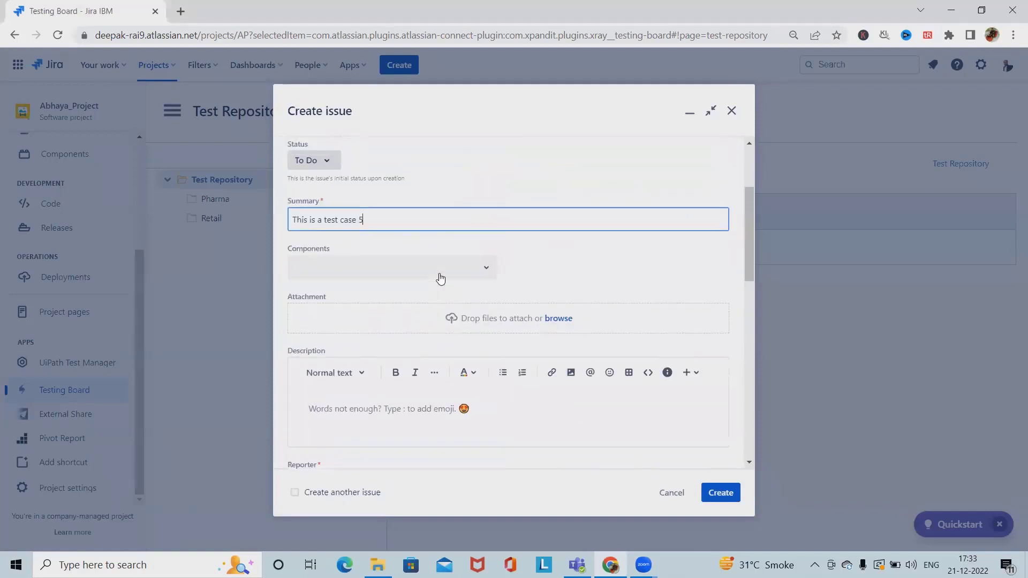
Step: Set the new issue's resolution to Won't Do and create the issue
scroll(361, 354, down, 10)
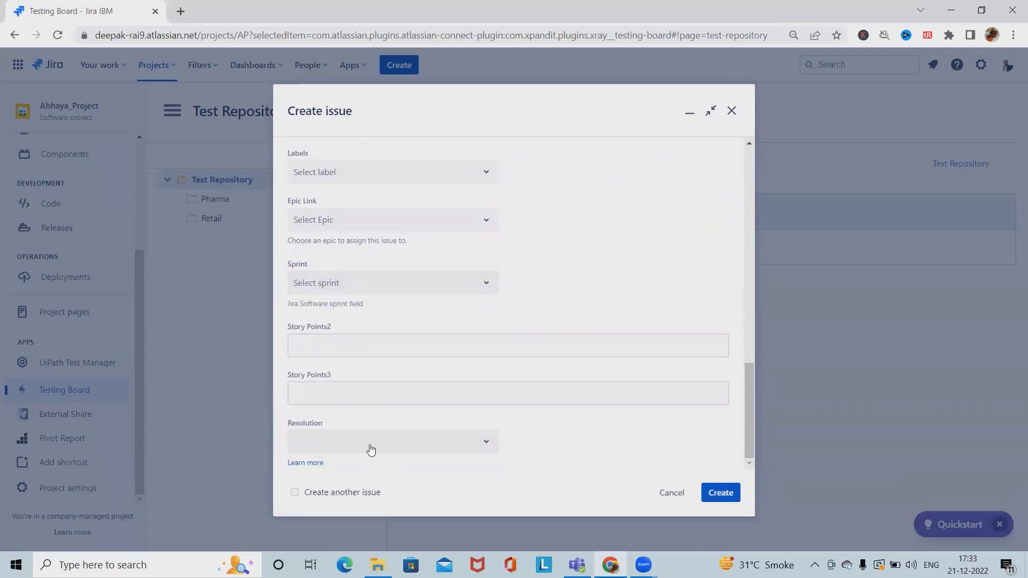
click(370, 449)
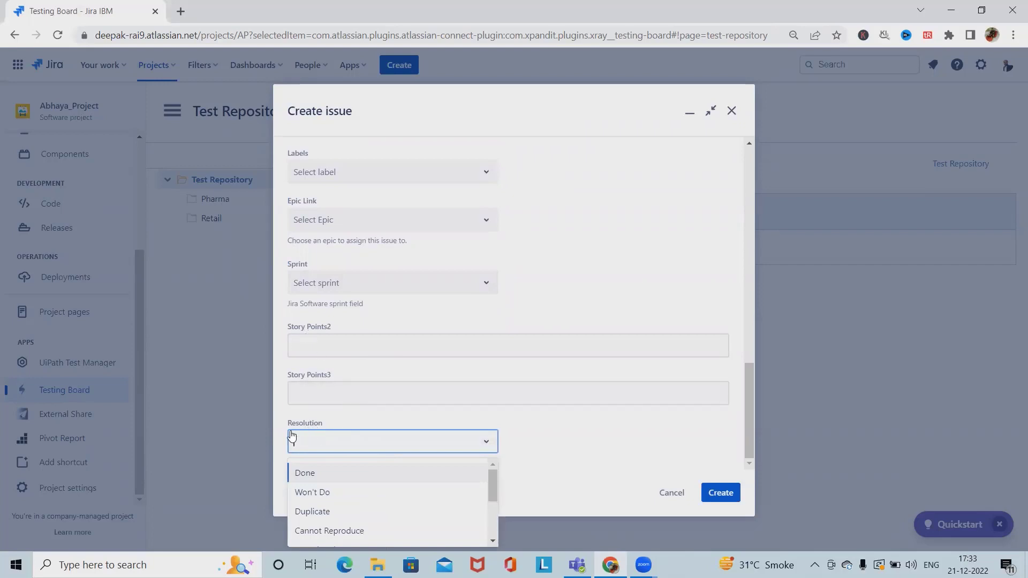
click(315, 493)
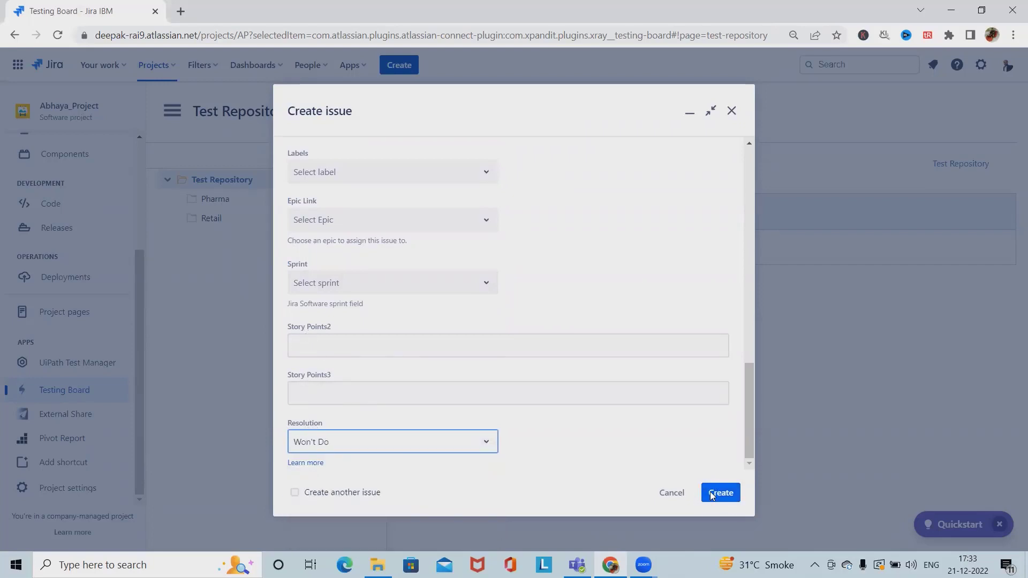
click(712, 494)
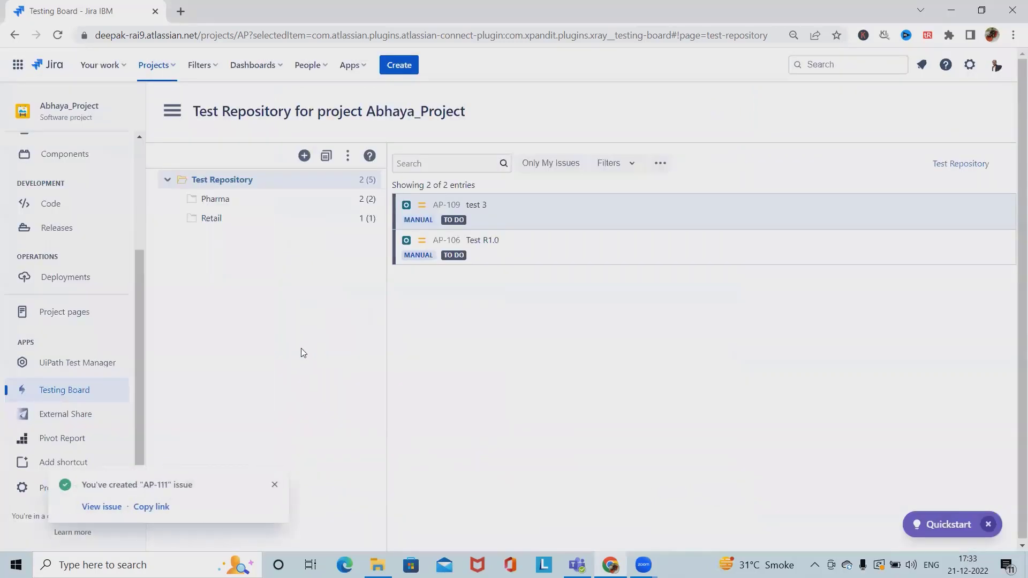
Step: Open the newly created test issue and go to the steps area of its test details
click(101, 506)
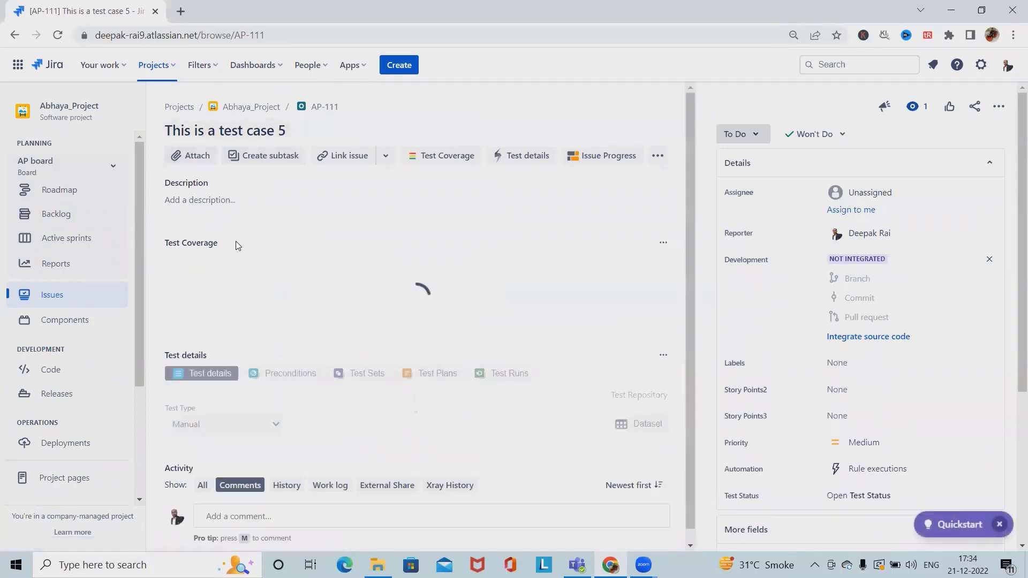
scroll(464, 372, down, 3)
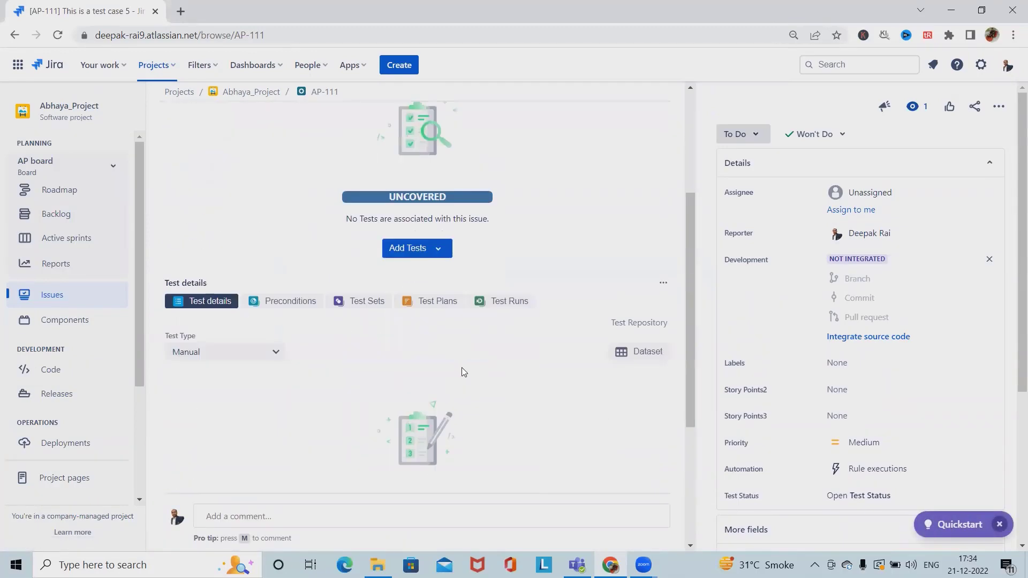
scroll(207, 349, up, 3)
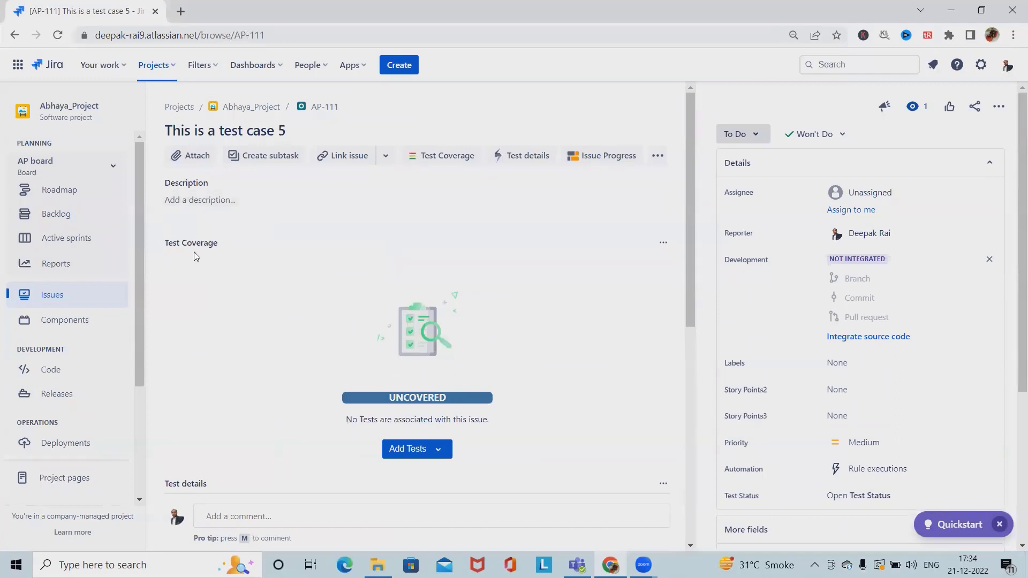
scroll(196, 268, down, 1)
scroll(191, 417, down, 3)
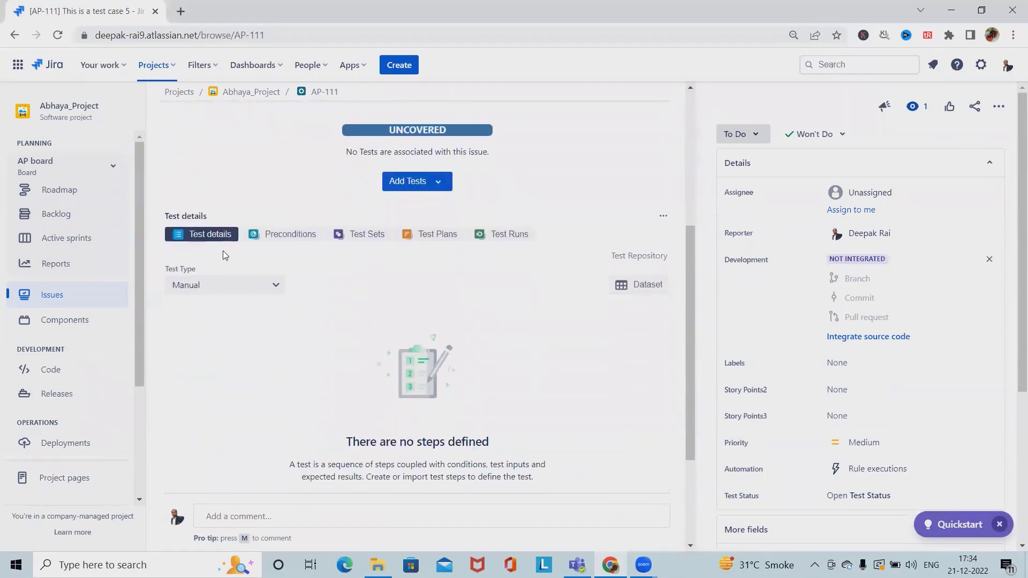
scroll(319, 294, down, 2)
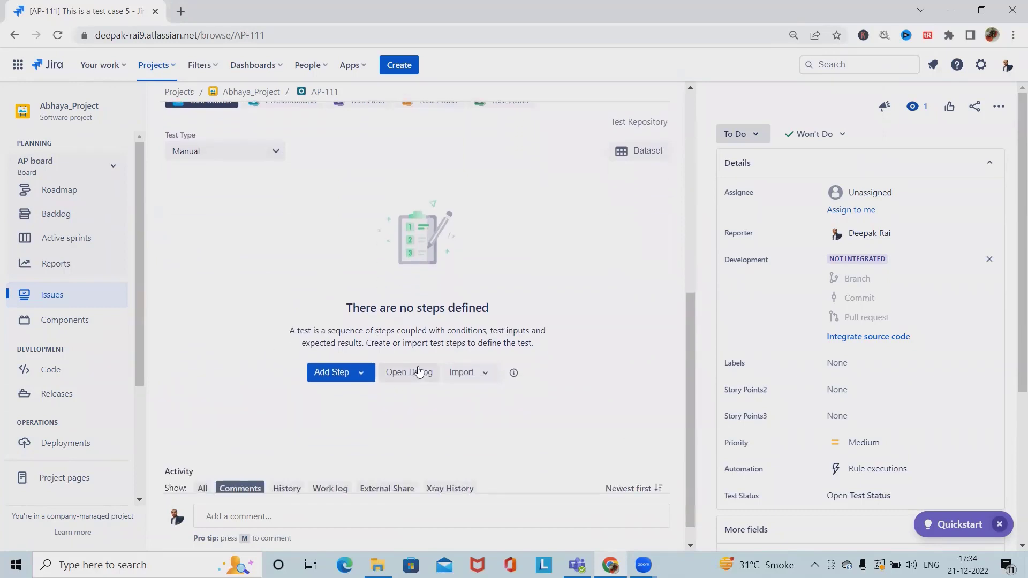
Step: Add a new test step whose action lists Action 1, Action 2 and Action 3 on separate lines
click(360, 373)
click(324, 399)
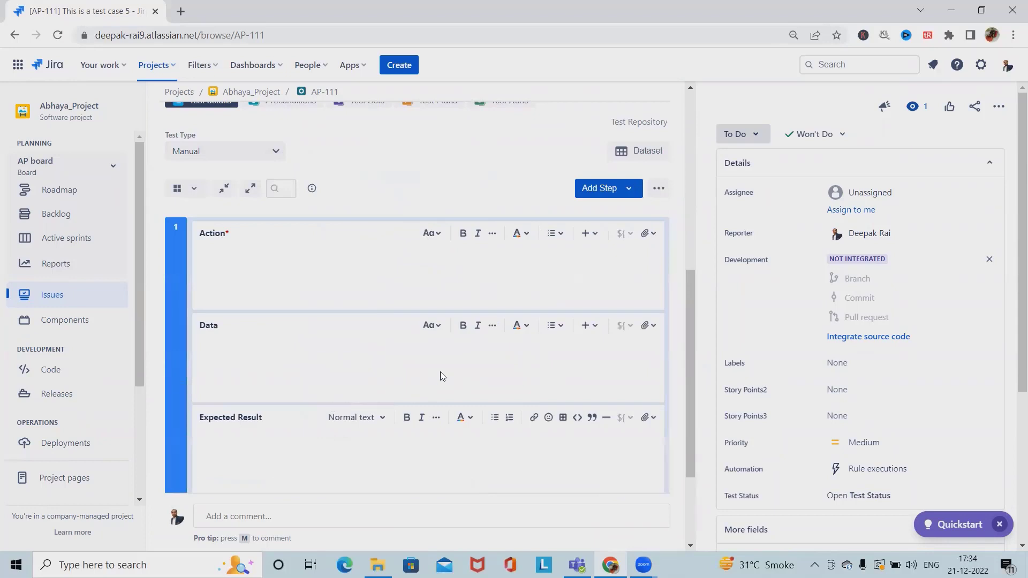
scroll(236, 360, down, 3)
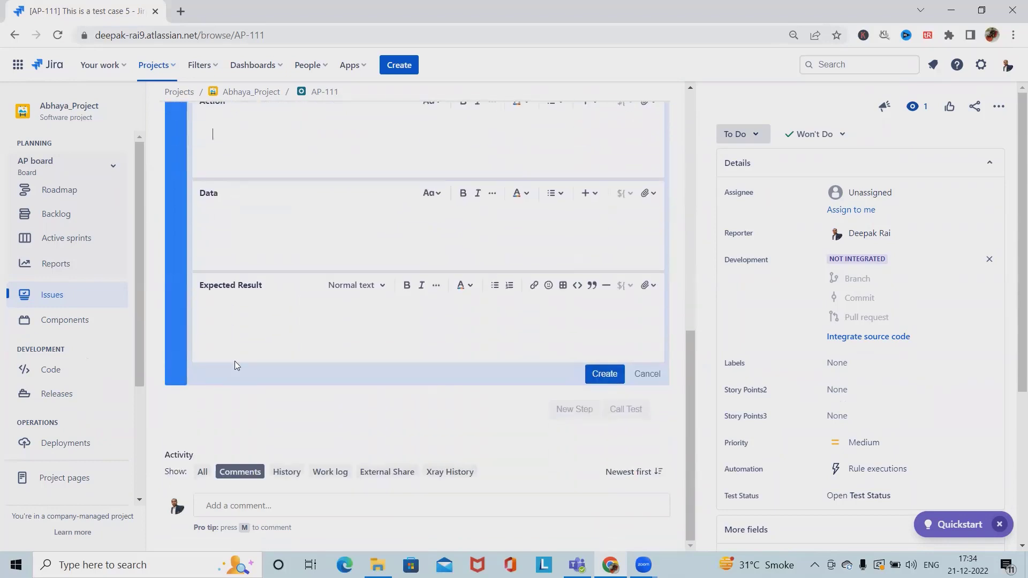
scroll(260, 360, up, 3)
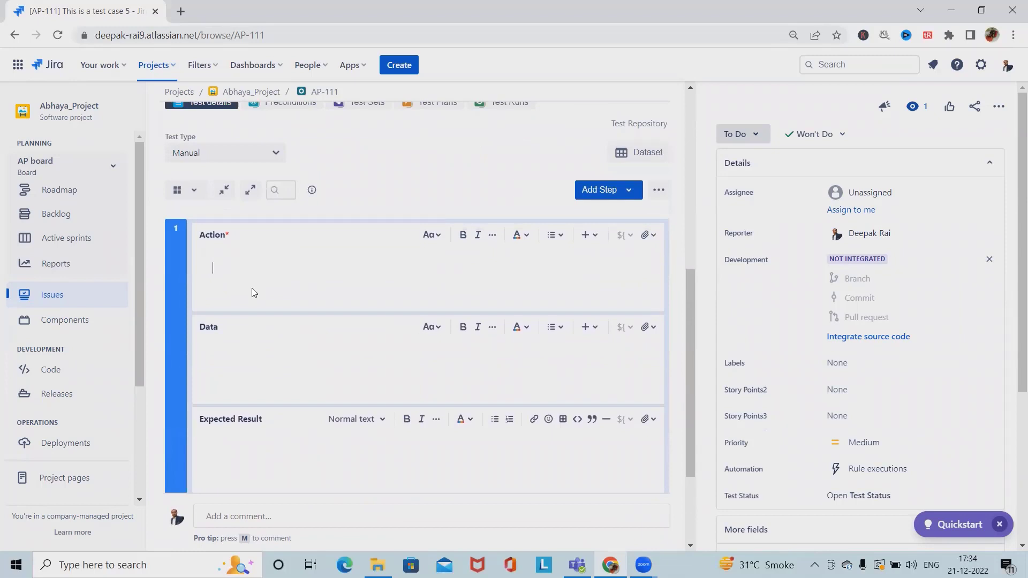
text(Action 1)
key(Return)
text(Action 2)
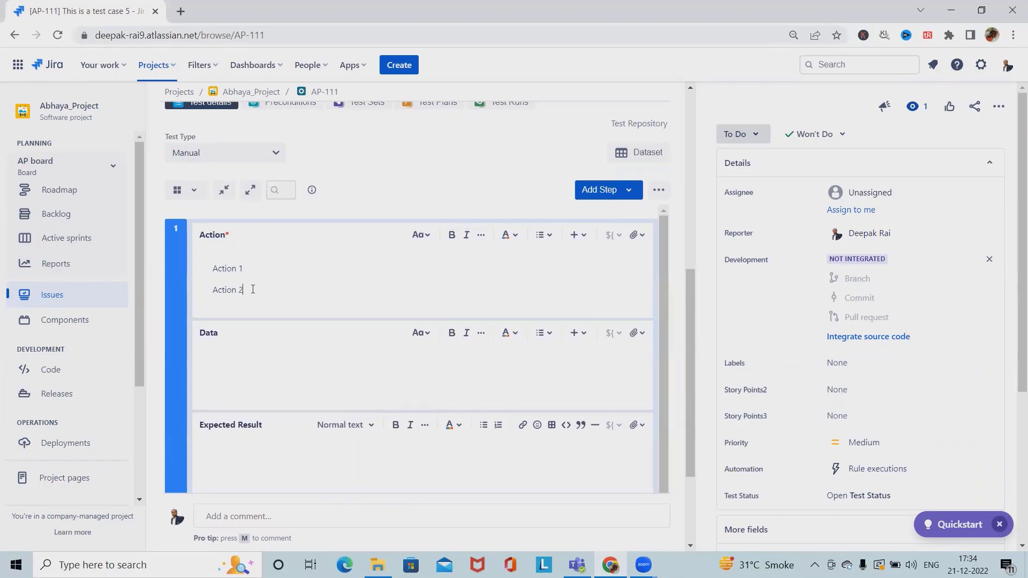
key(Return)
text(Act)
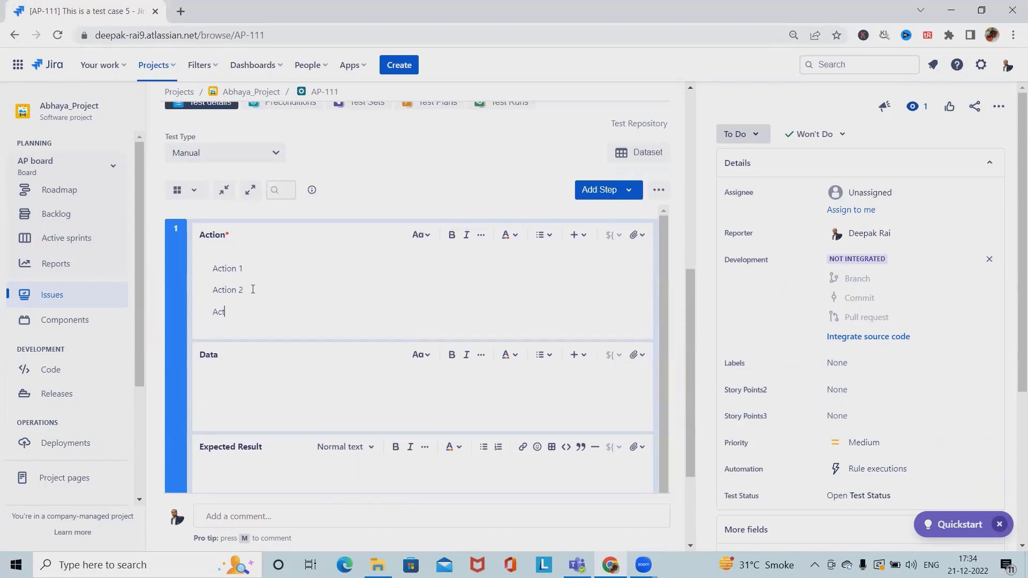
text(ion 3)
Step: Enter Test, Data and Test2 on separate lines as the test step's data
text(Tes)
text(t)
key(Return)
text(Data)
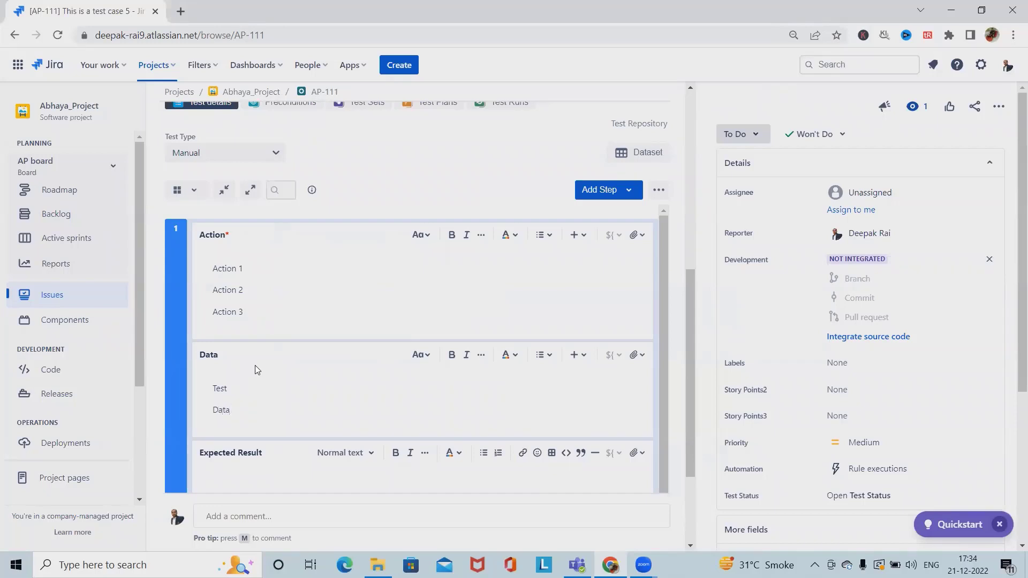
key(Return)
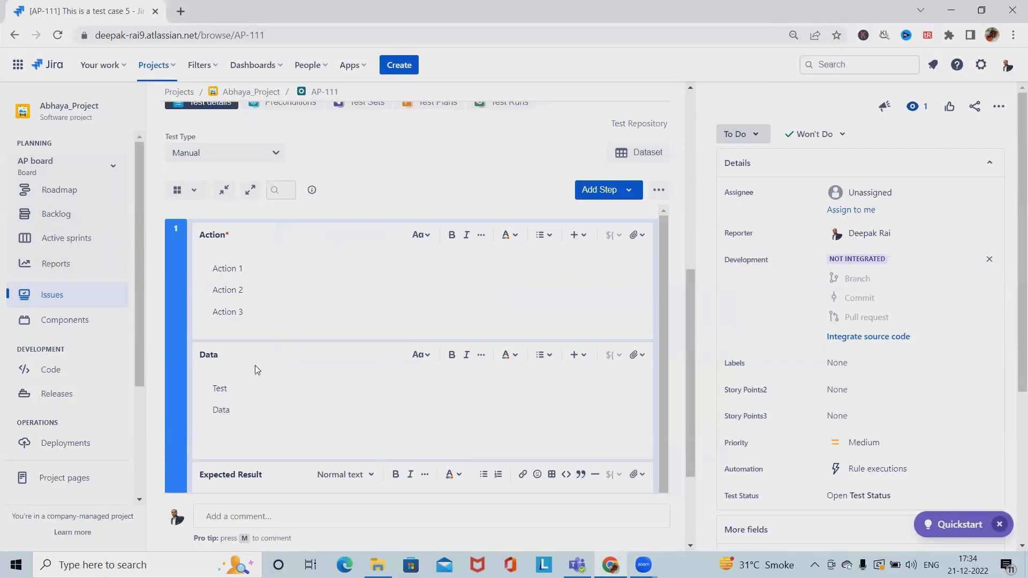
text(Test2)
Step: Create the test step with its expected result left empty
scroll(262, 433, down, 1)
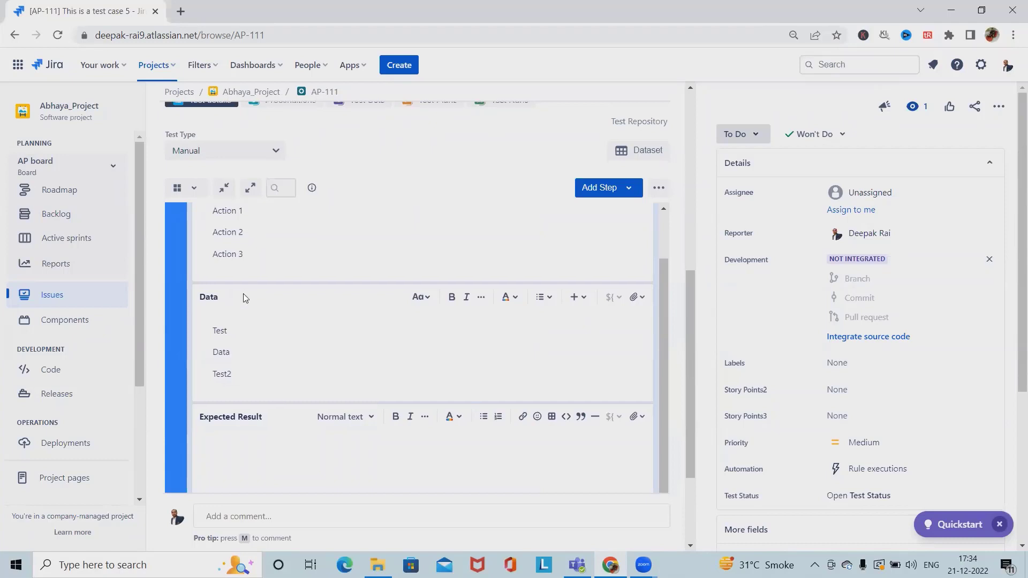
scroll(242, 298, up, 3)
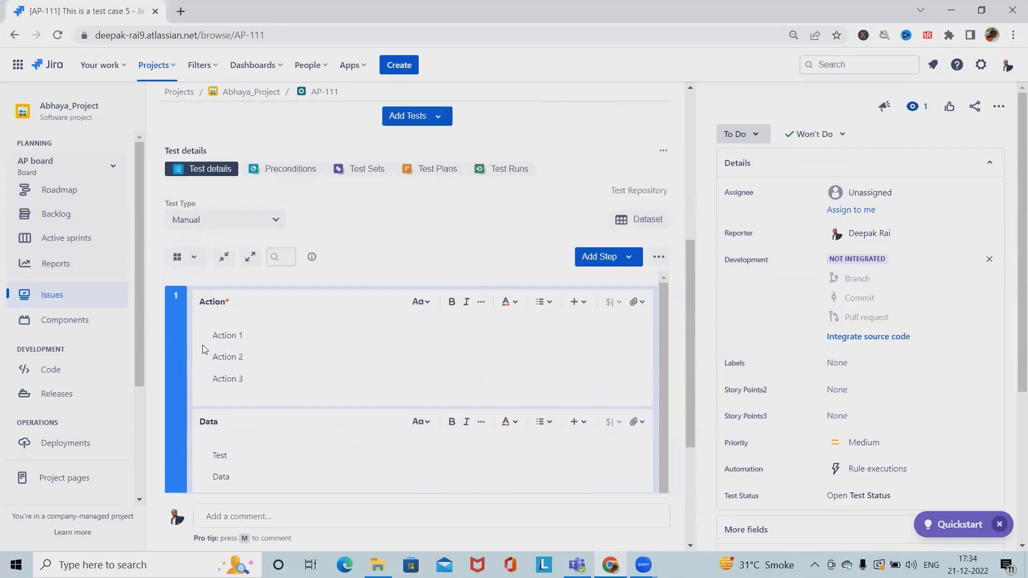
scroll(280, 423, down, 5)
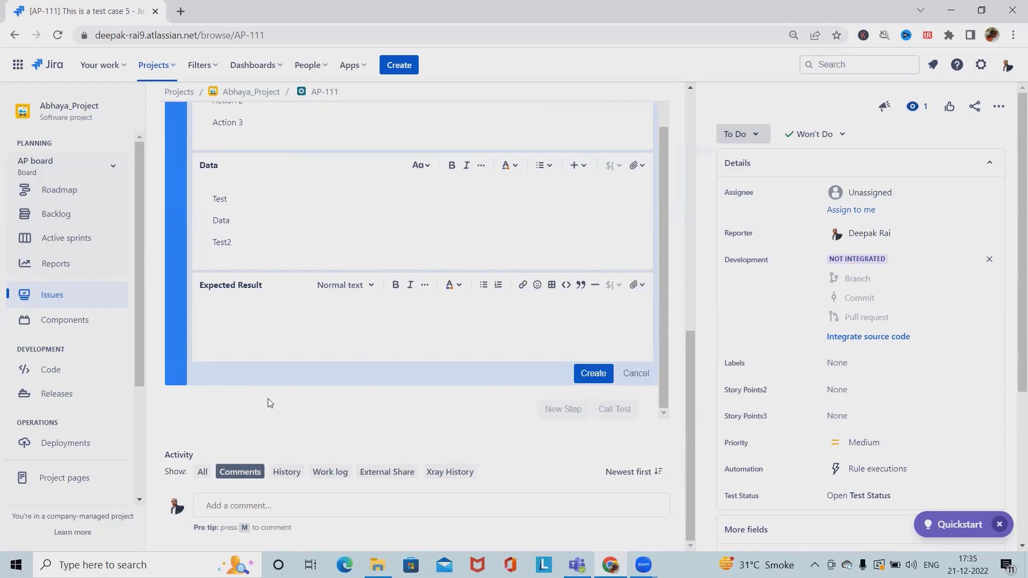
click(227, 335)
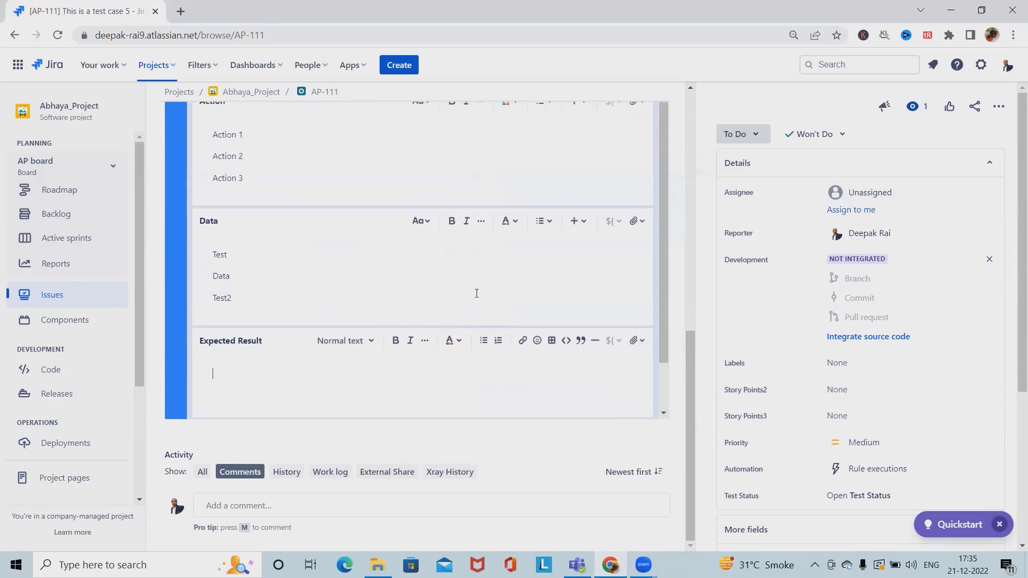
click(587, 375)
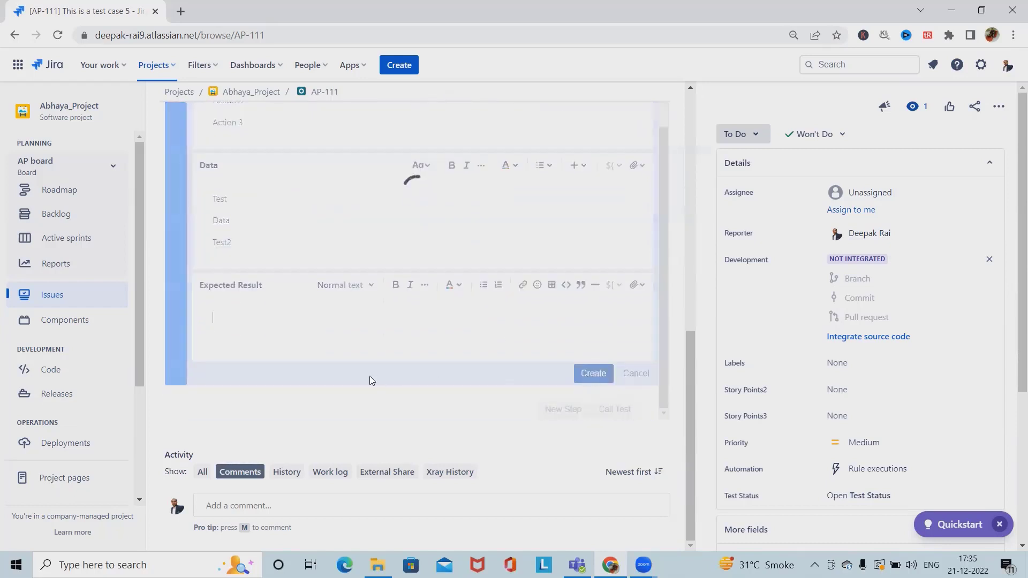
scroll(374, 299, up, 5)
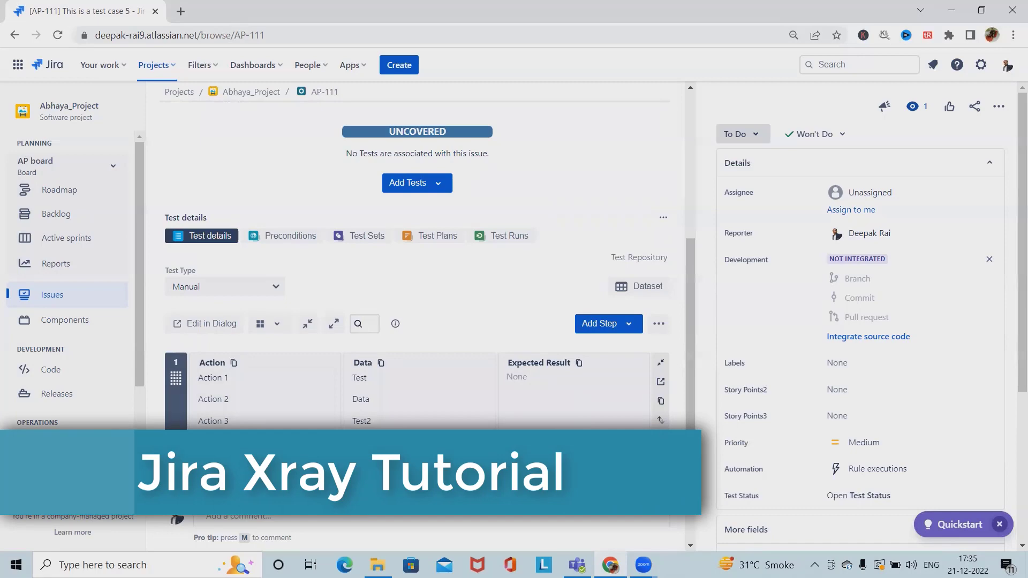
click(640, 464)
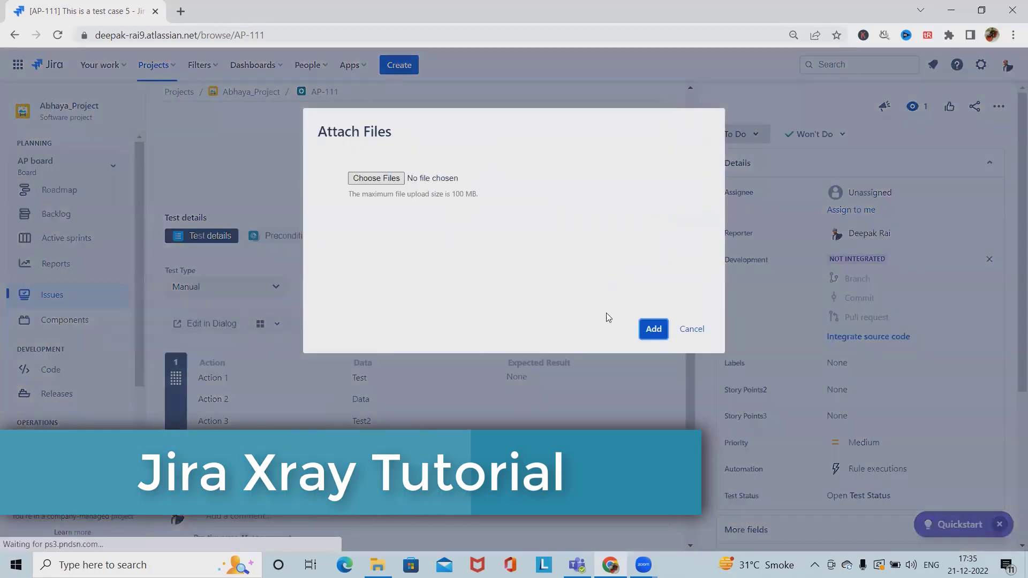
click(691, 330)
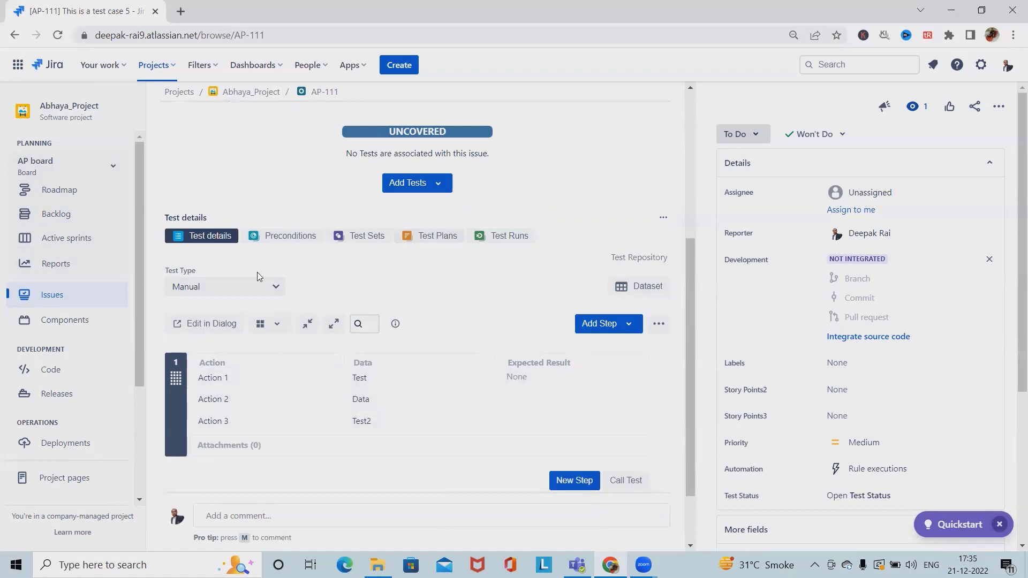
Step: View the test's preconditions and look over its test coverage section
click(255, 237)
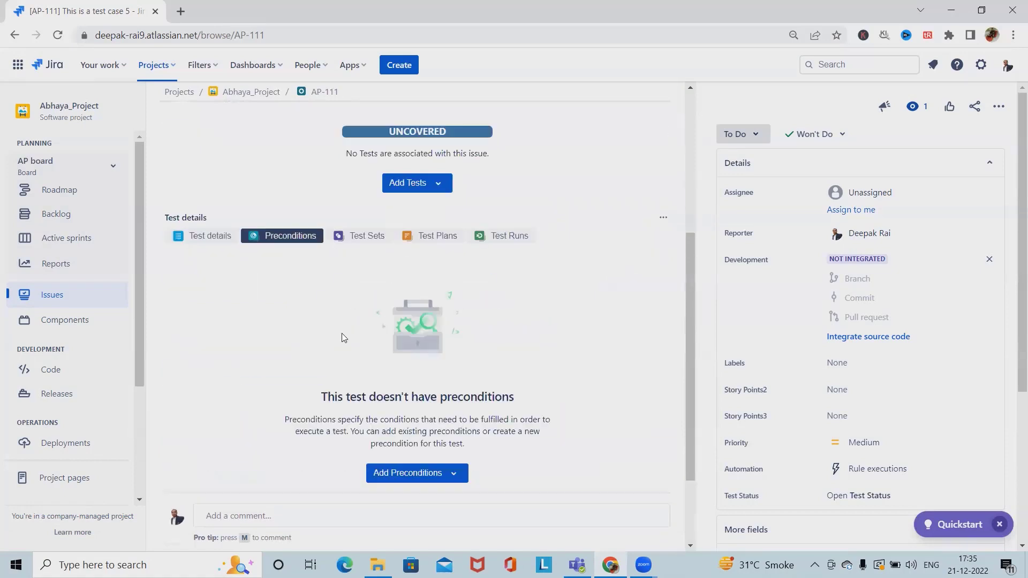
scroll(404, 385, down, 2)
scroll(386, 368, up, 2)
scroll(386, 367, up, 5)
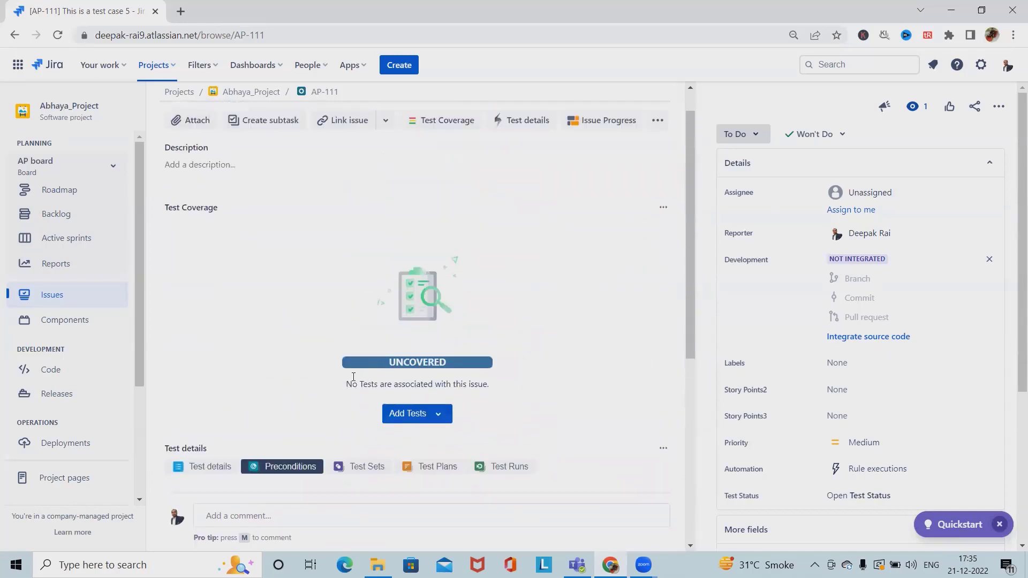
scroll(349, 374, down, 5)
scroll(323, 335, up, 1)
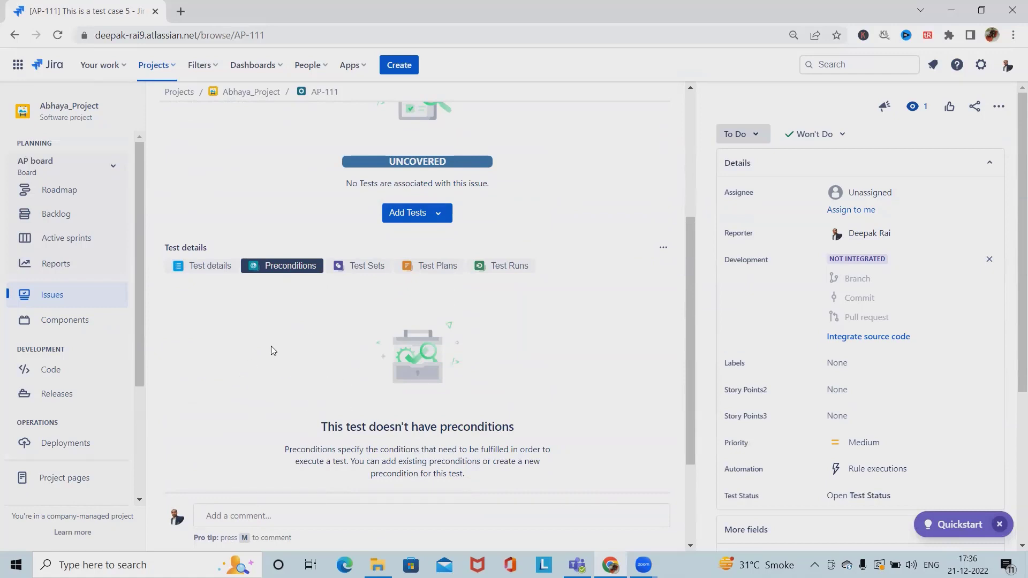
Step: Add test AP-111 to the existing test set AP-108 (Demo_Testset)
click(367, 265)
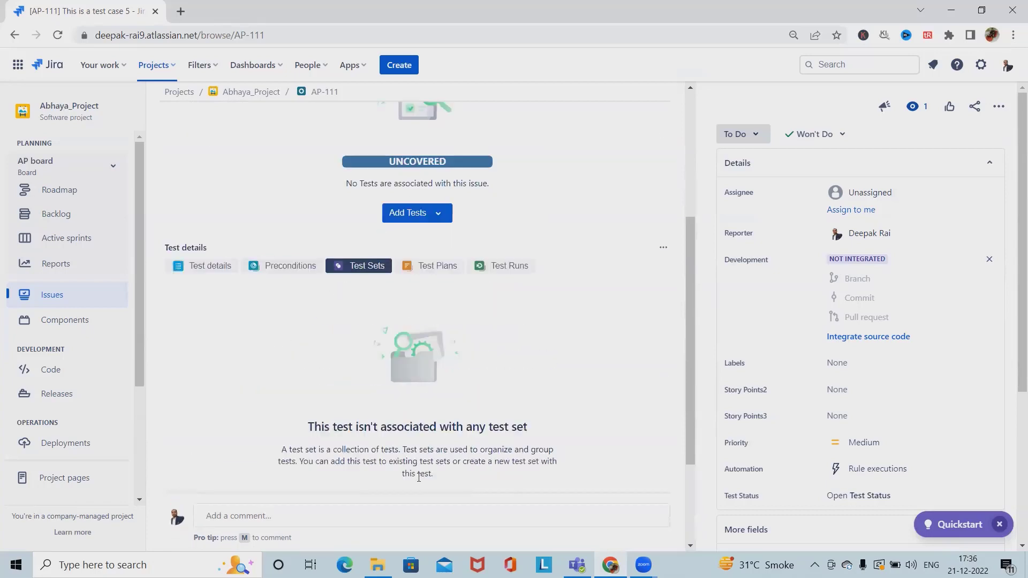
scroll(449, 398, down, 2)
click(420, 369)
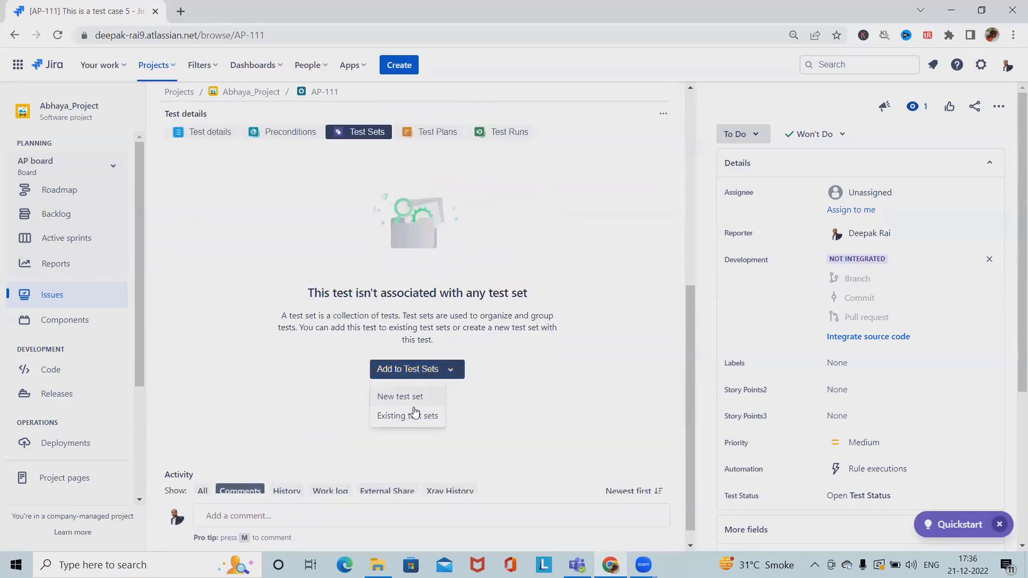
click(411, 422)
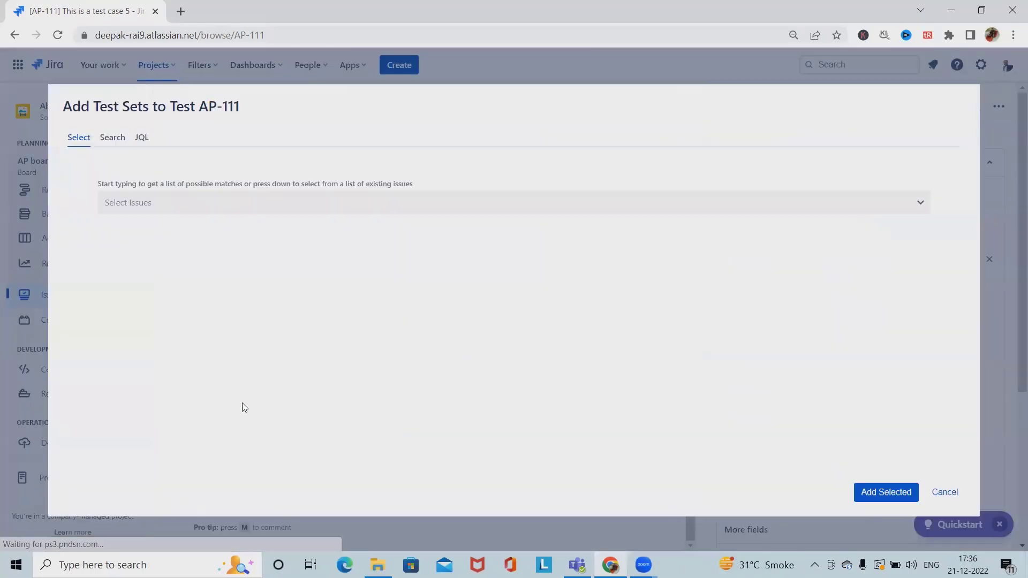
click(209, 208)
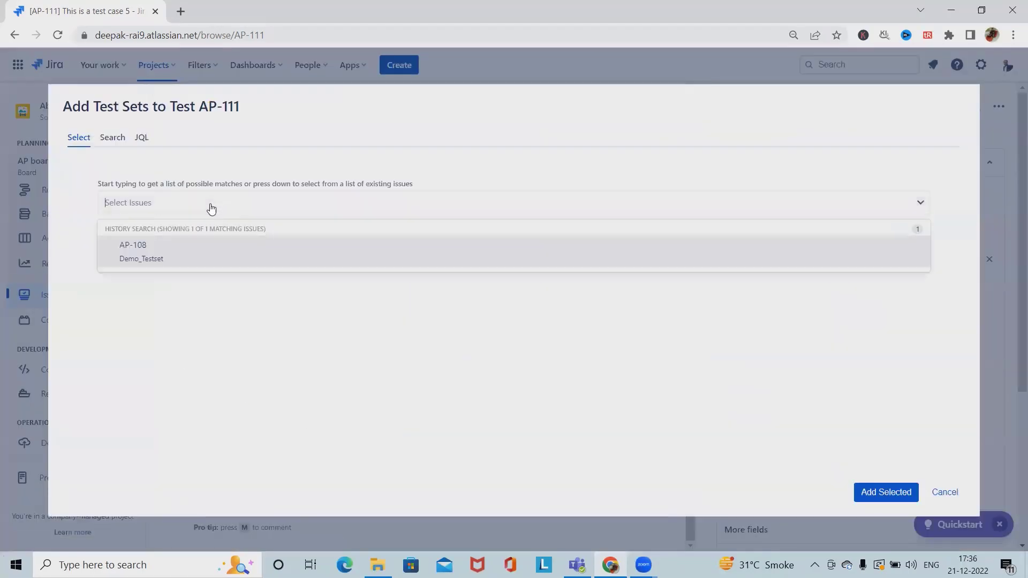
click(174, 251)
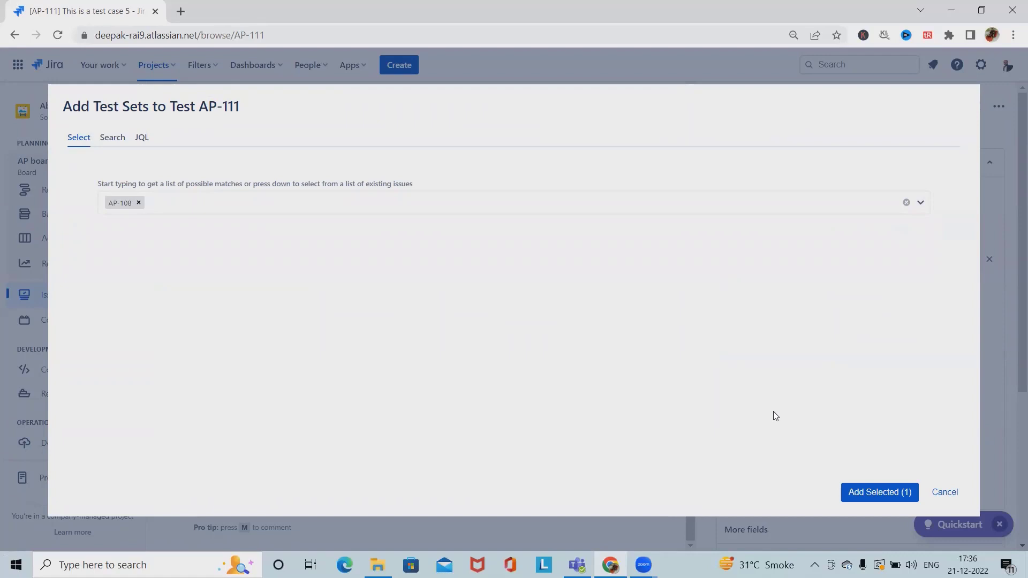
click(870, 491)
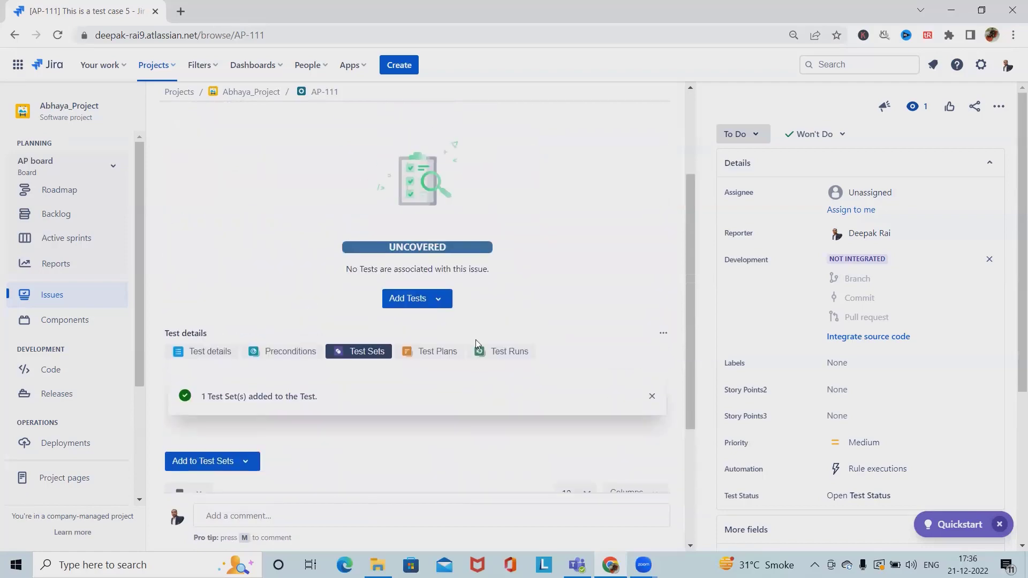
Step: Add test AP-111 to the existing test plan AP-104
click(438, 360)
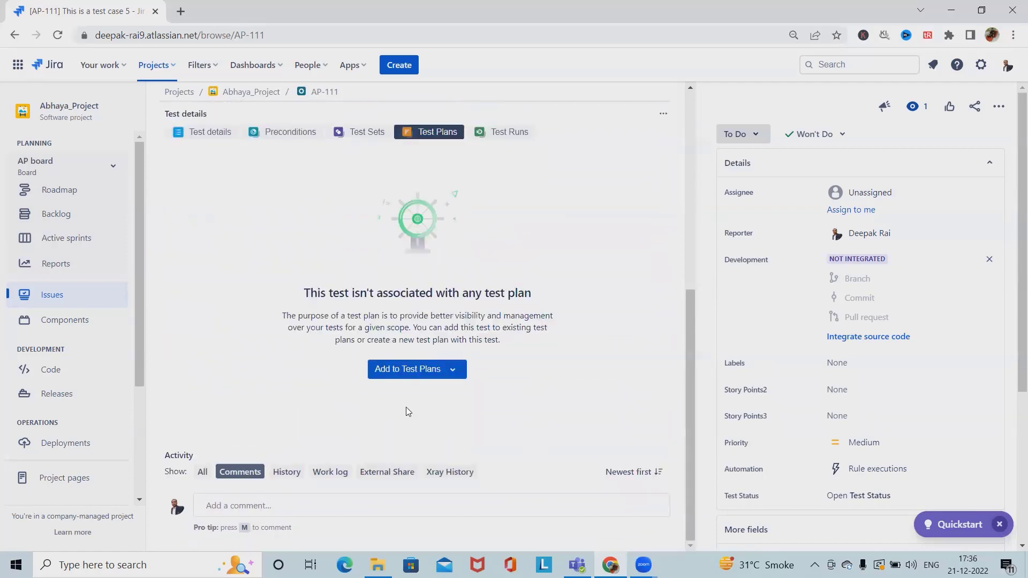
click(423, 376)
click(397, 416)
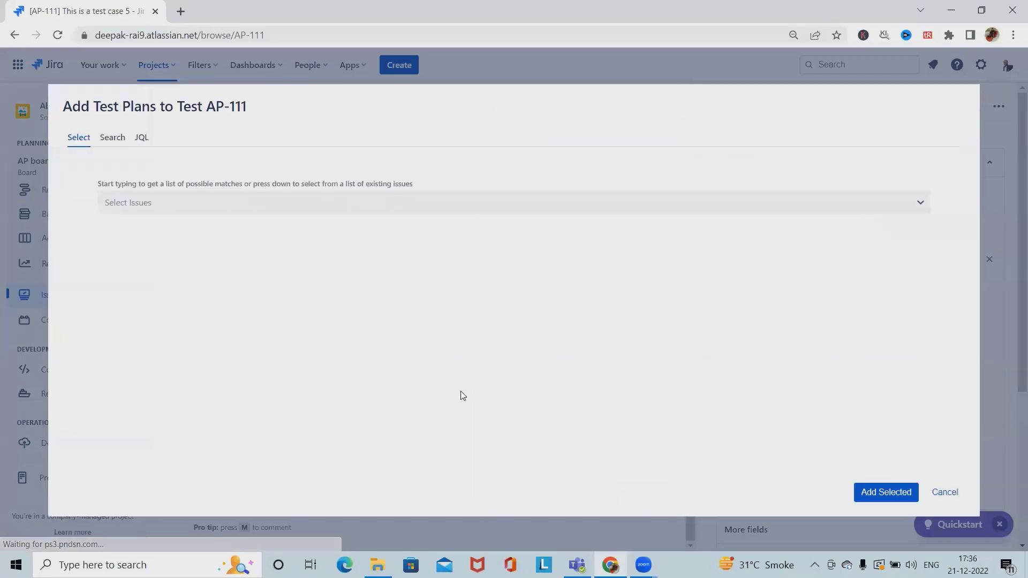
click(836, 212)
click(194, 282)
click(885, 493)
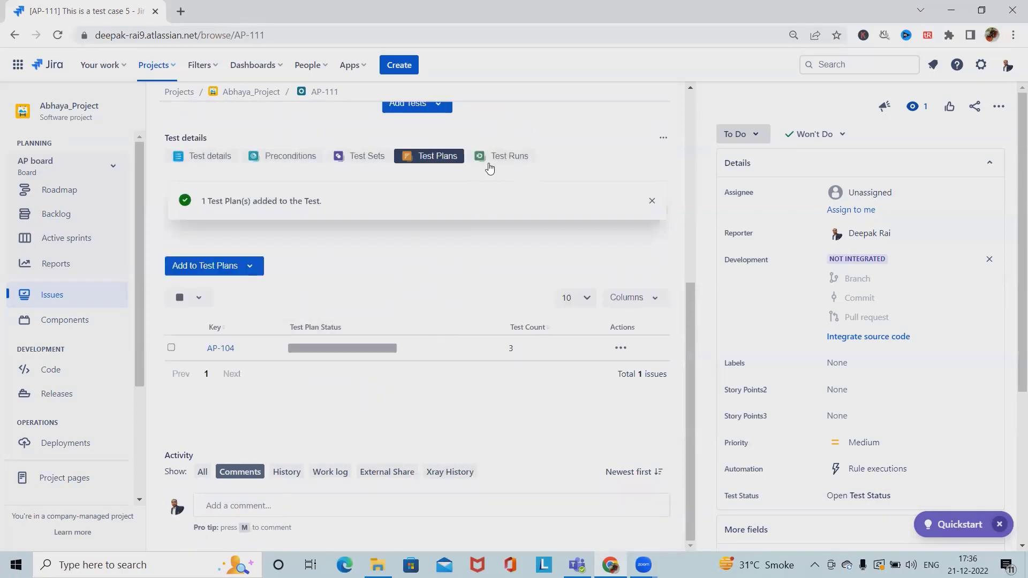
Step: View the test's runs section and its execution options, and look over the rest of the test issue
click(490, 158)
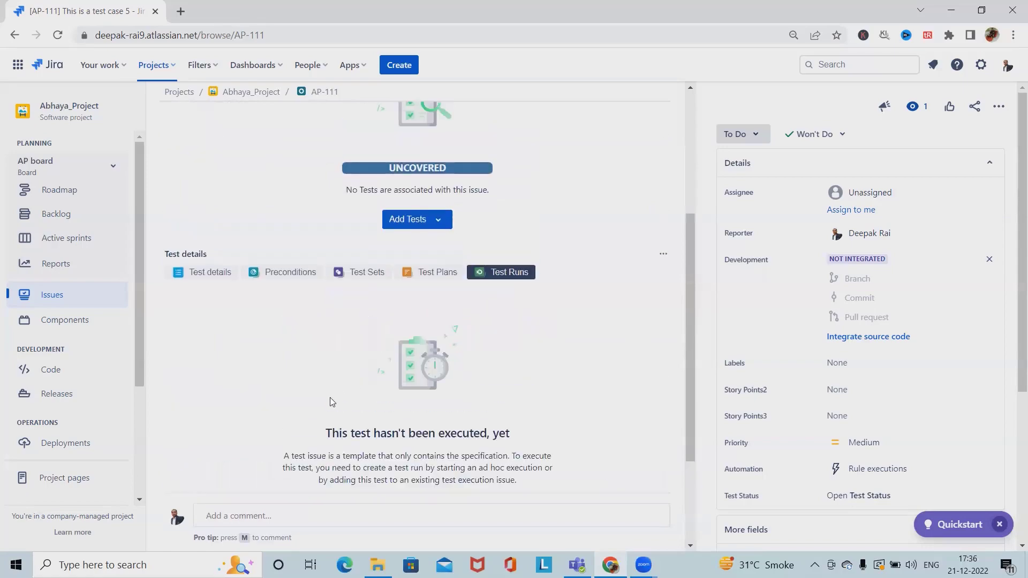
scroll(321, 412, down, 2)
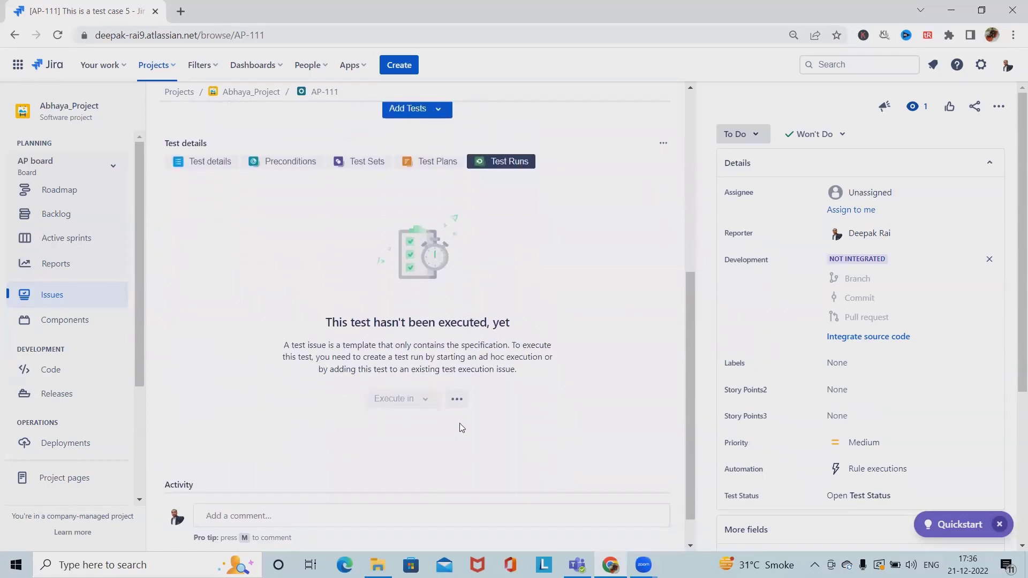
scroll(460, 423, up, 3)
scroll(458, 437, up, 3)
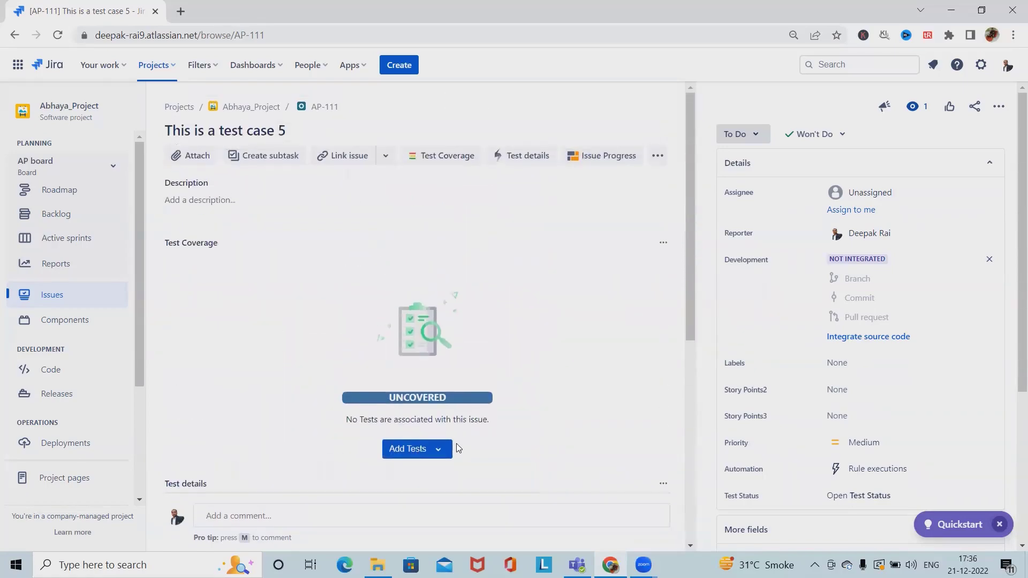
click(526, 158)
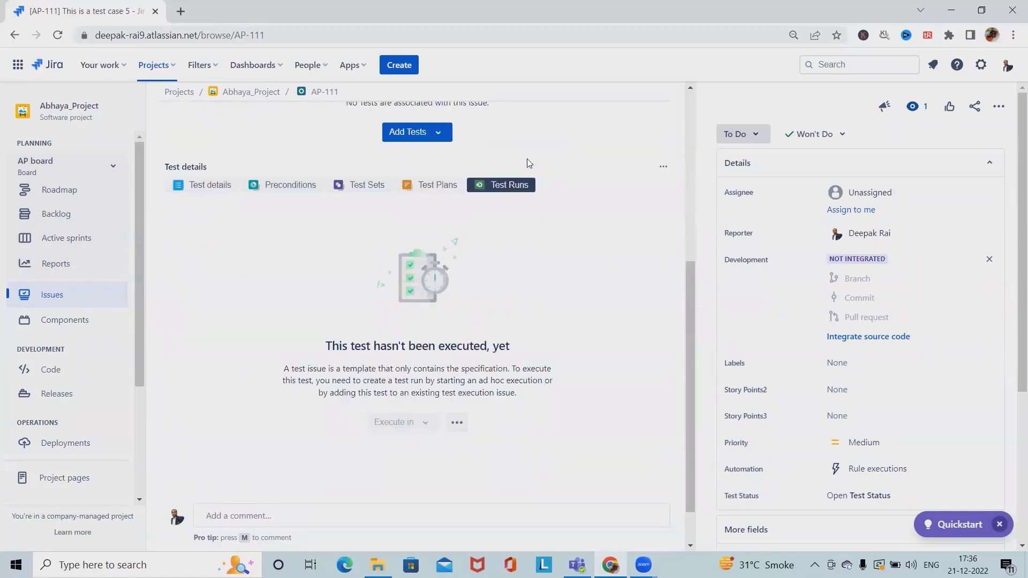
scroll(474, 293, up, 6)
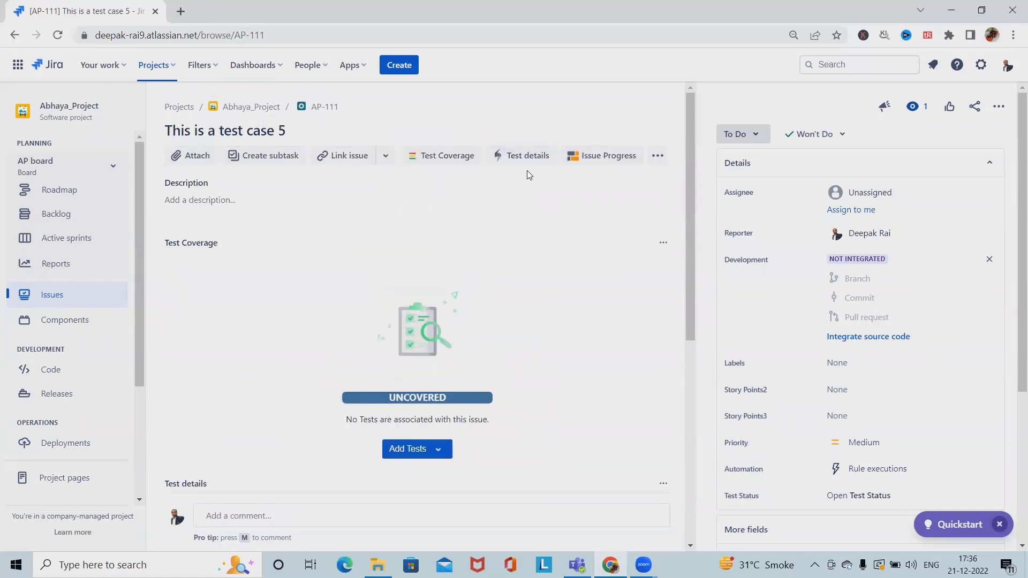
Step: Examine the options for adding tests to the test coverage, the issue's link types and its additional actions
click(432, 156)
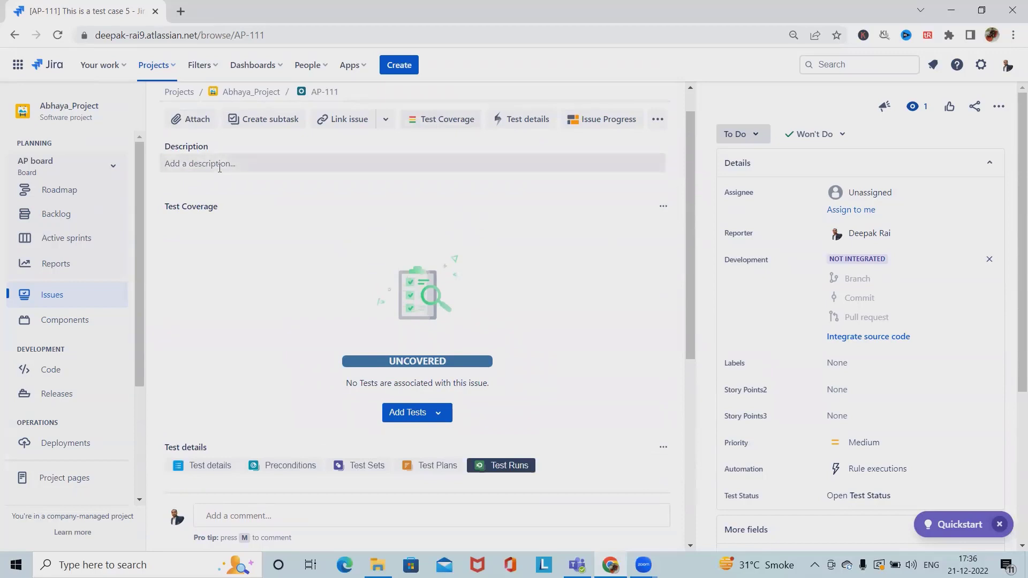
scroll(192, 283, down, 1)
click(427, 347)
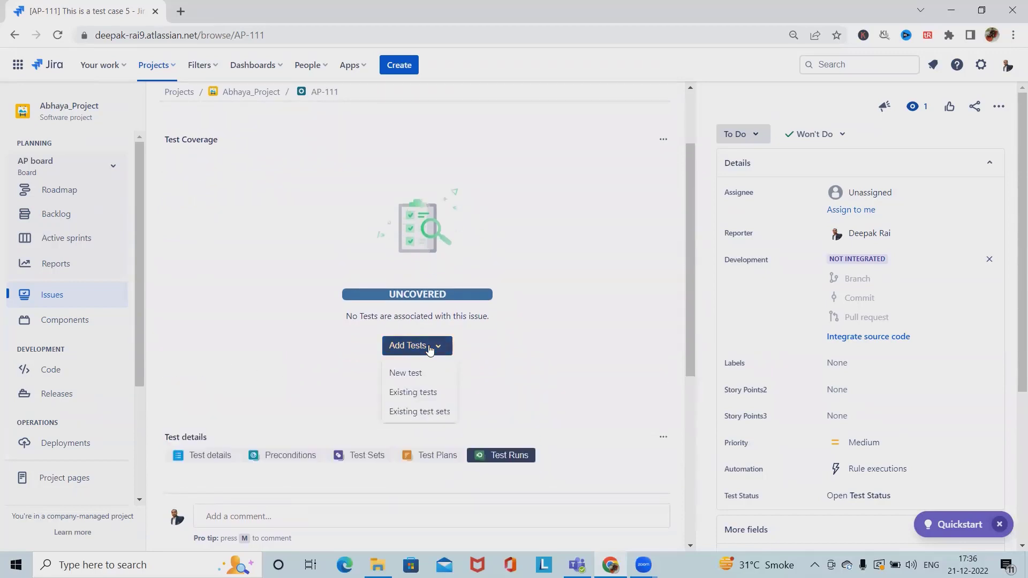
scroll(333, 273, up, 2)
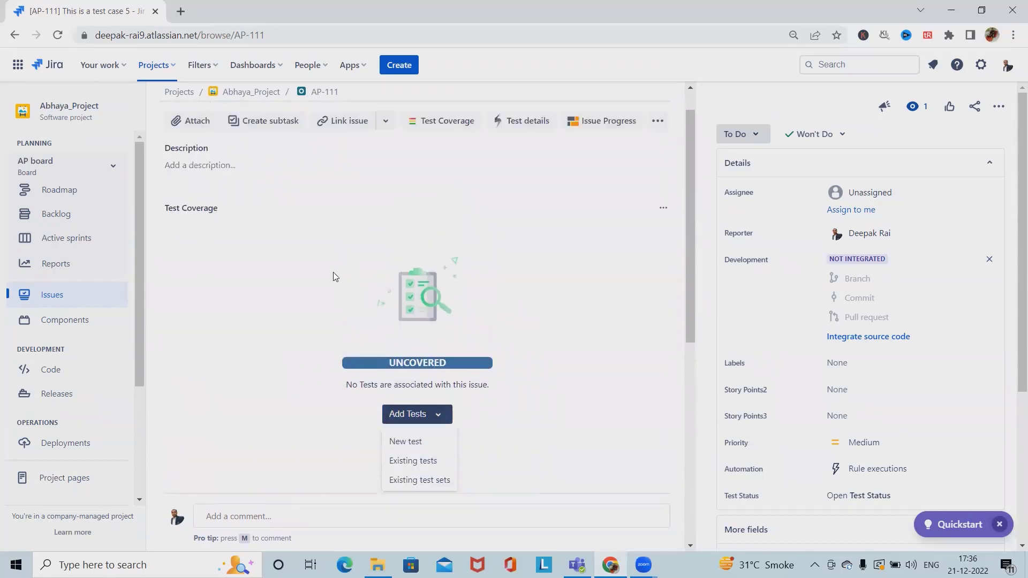
click(386, 155)
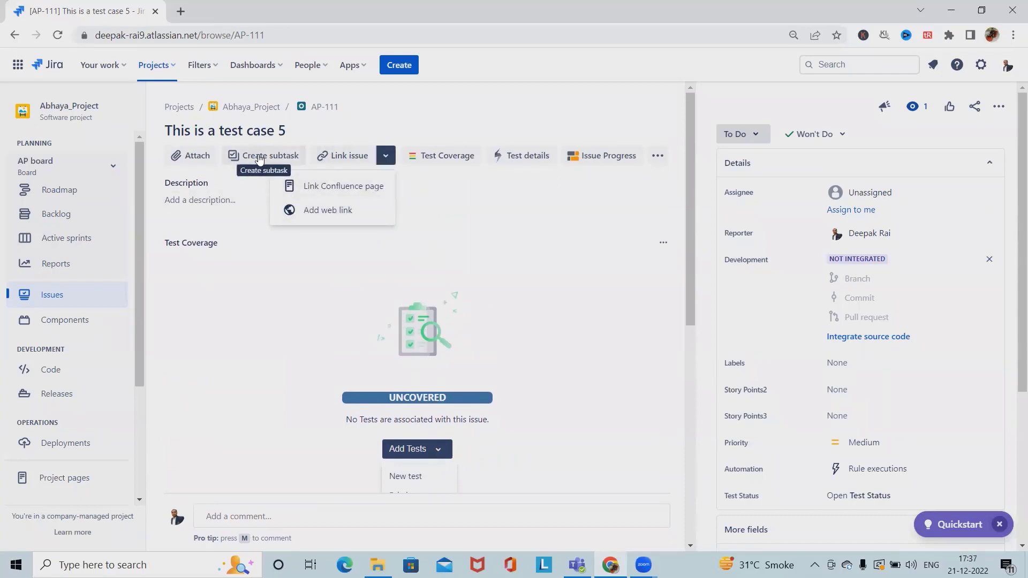
click(654, 161)
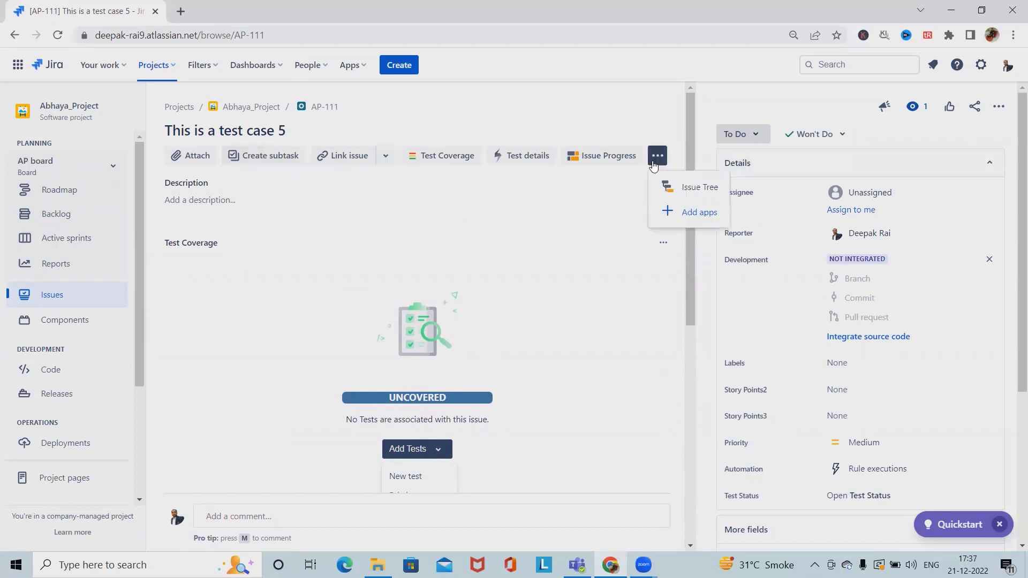
click(463, 198)
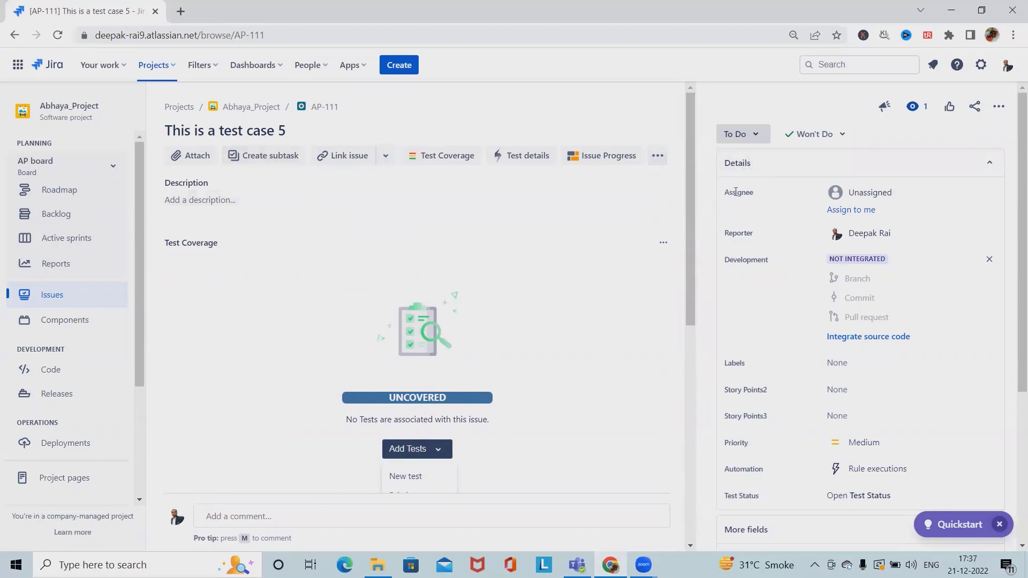
scroll(378, 345, down, 8)
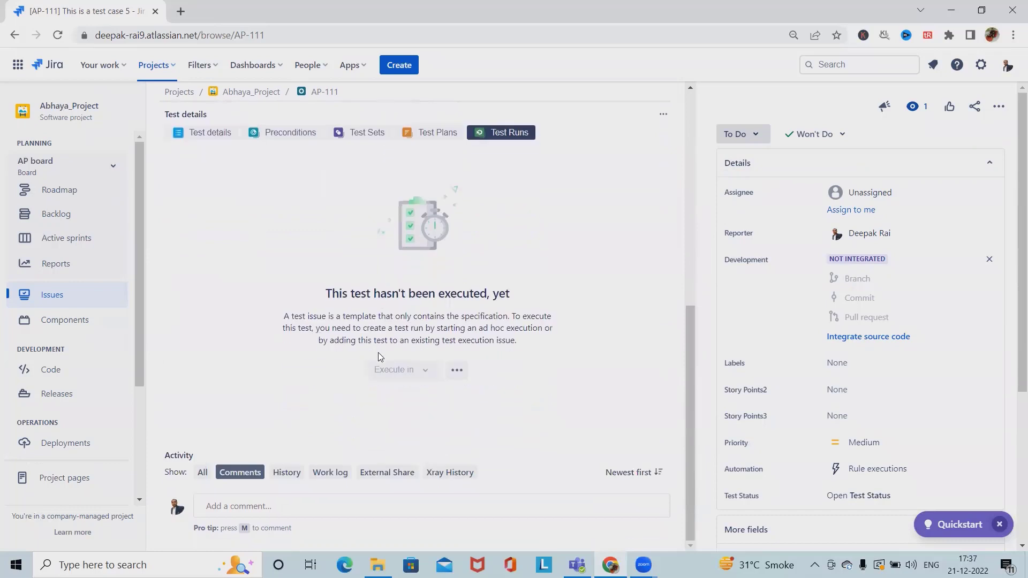
scroll(342, 326, up, 8)
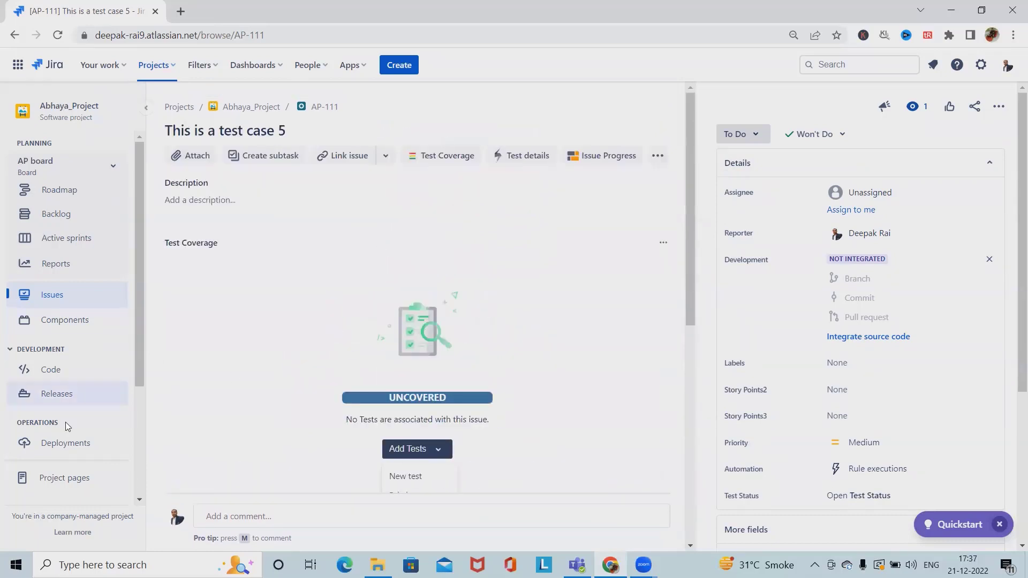
Step: Open the project's Testing Board and view the test "This is a test case 5" from the Test Repository as an issue search
scroll(69, 428, down, 3)
click(62, 400)
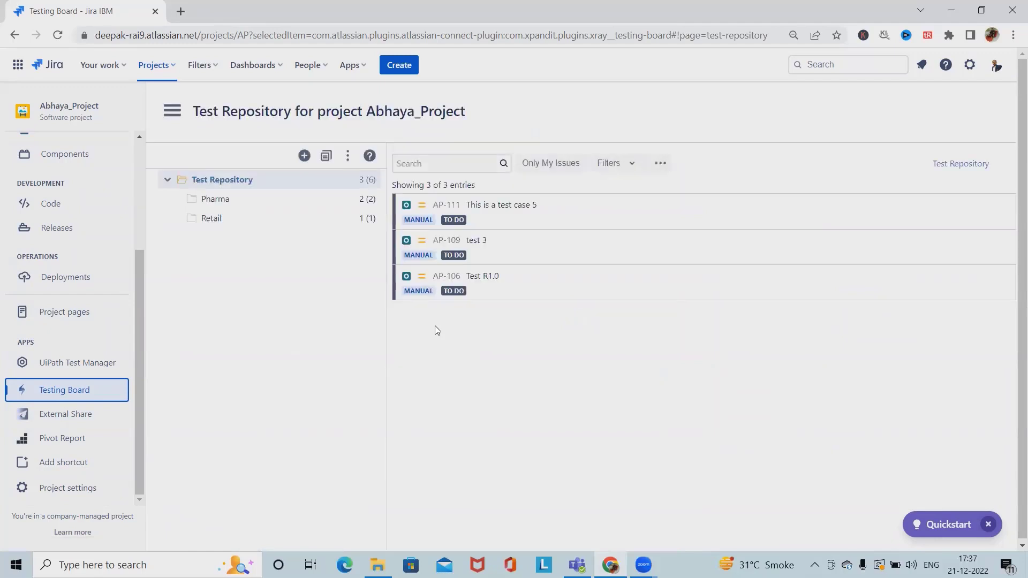
right_click(517, 216)
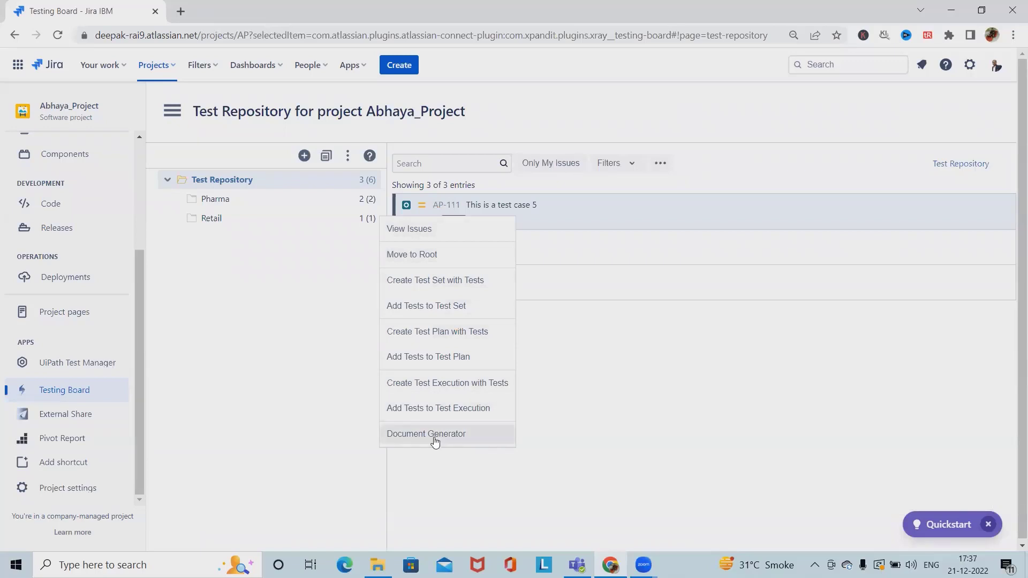
click(427, 229)
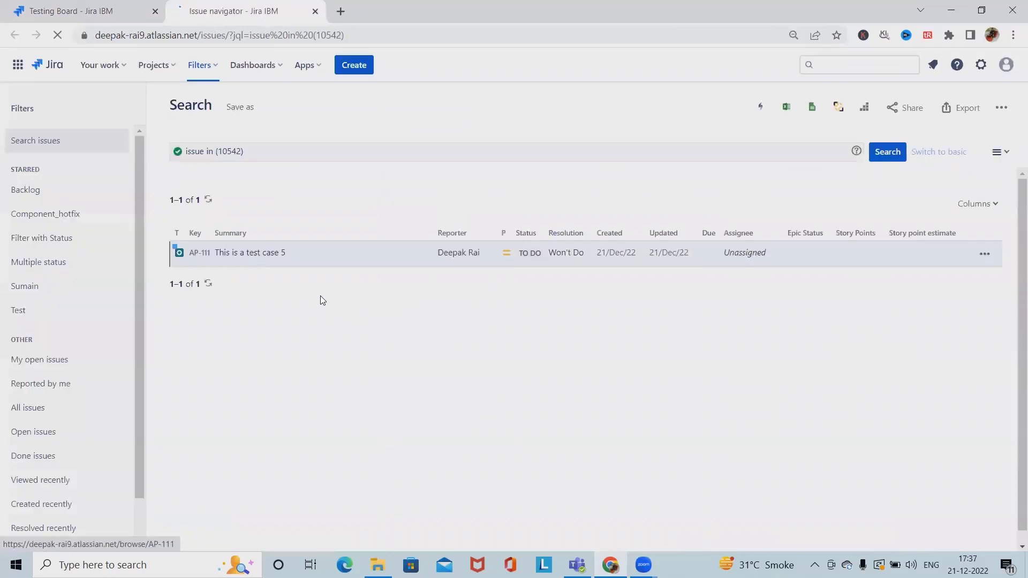
Step: Look through all the actions available for issue AP-111 in the search results
click(986, 260)
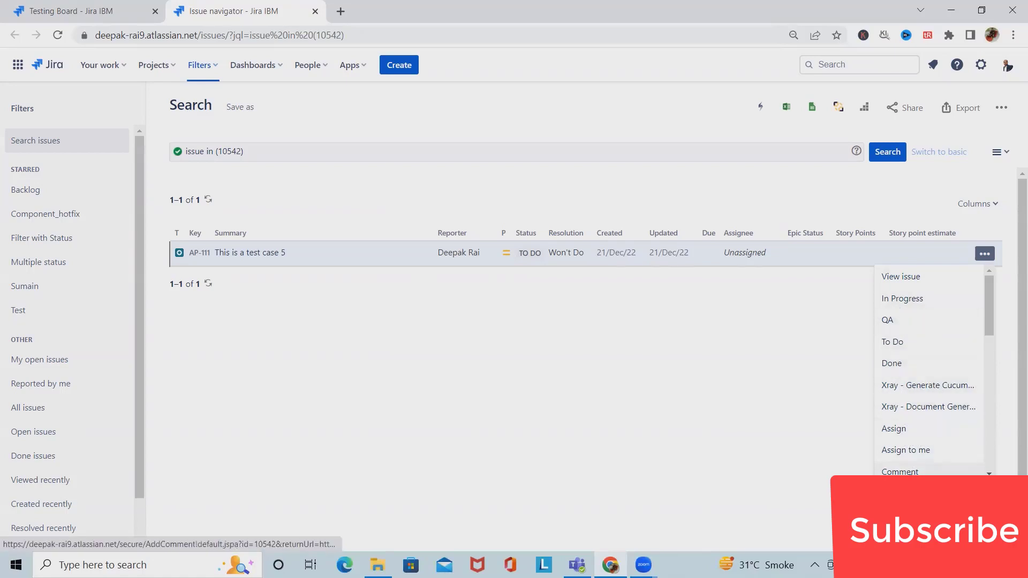
scroll(931, 445, down, 5)
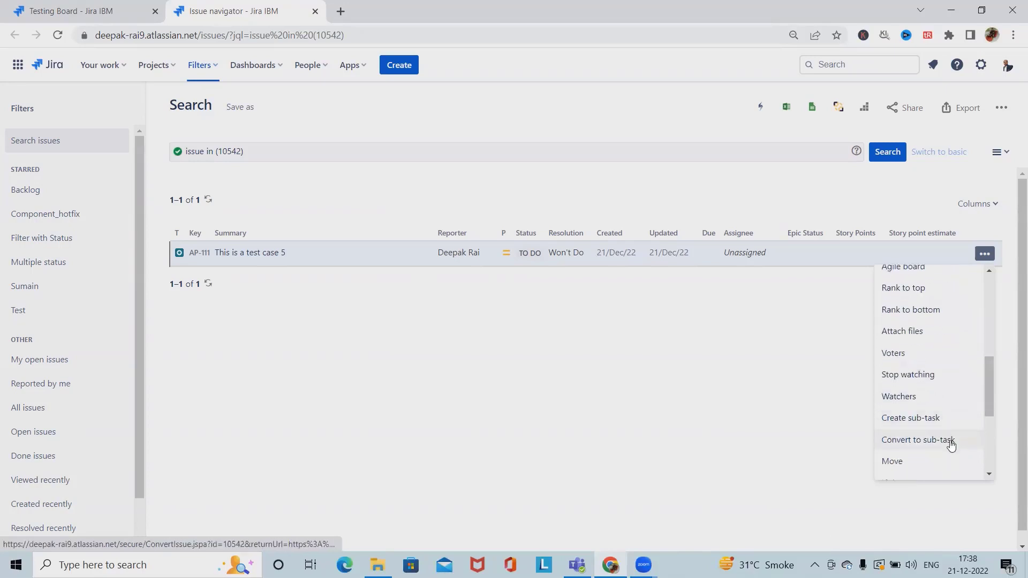
scroll(942, 434, down, 1)
scroll(920, 423, up, 5)
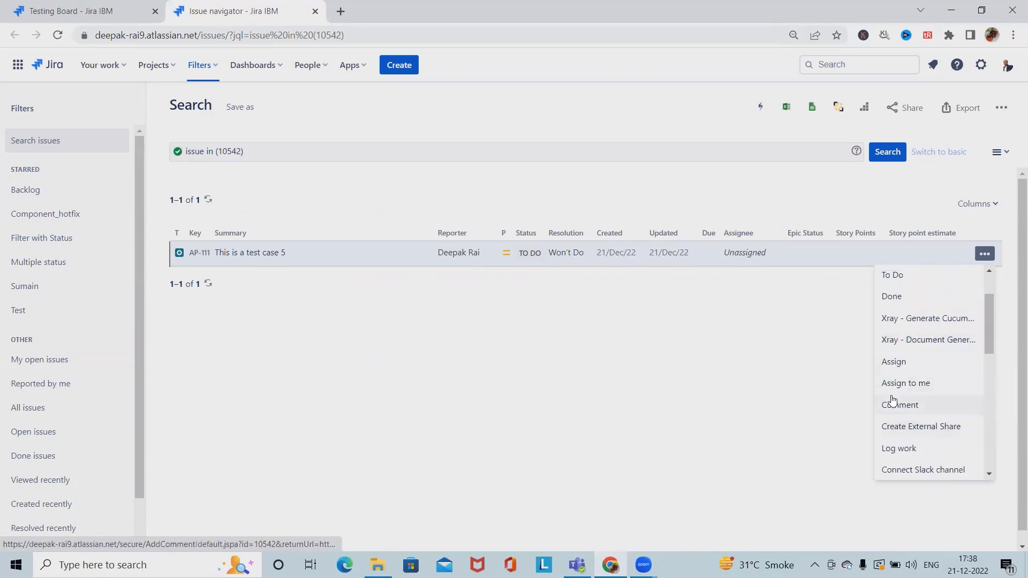
scroll(893, 402, down, 3)
scroll(902, 406, down, 3)
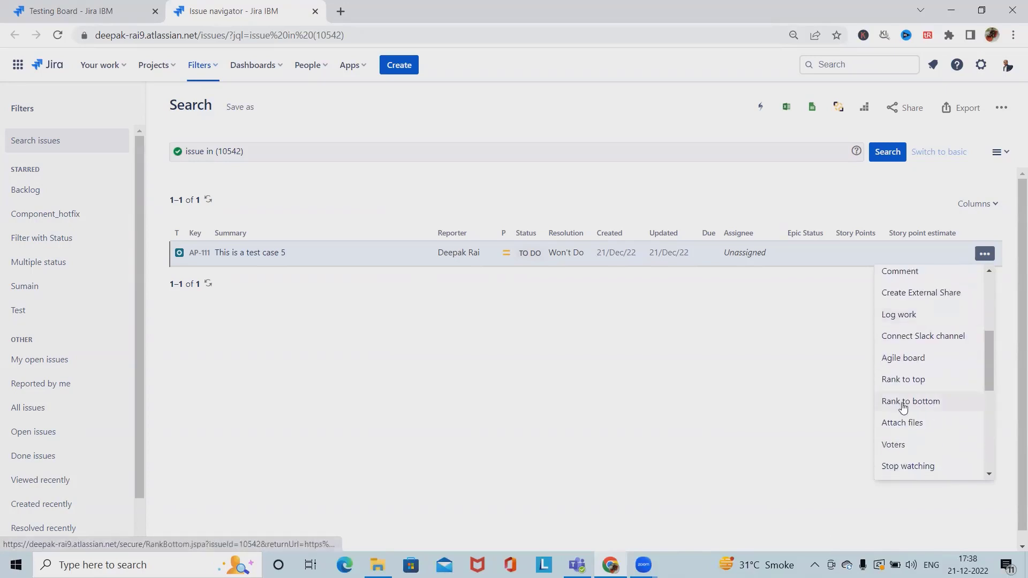
scroll(909, 422, down, 2)
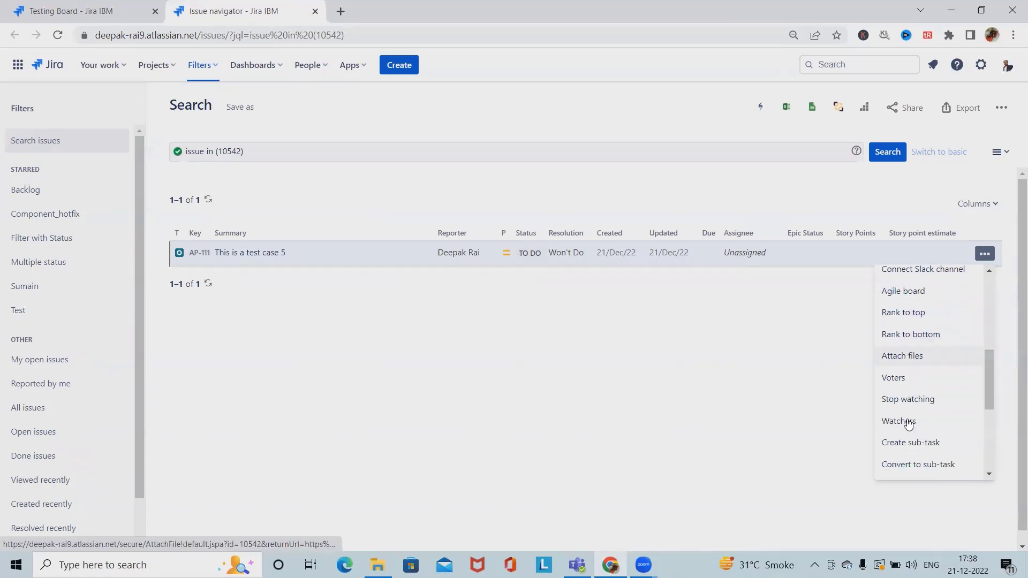
scroll(905, 395, down, 3)
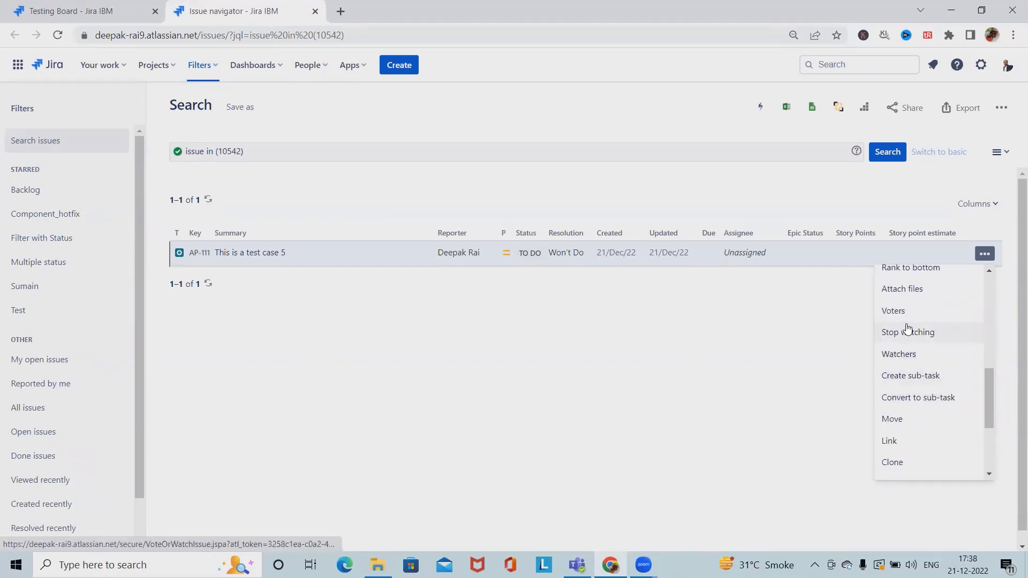
scroll(899, 407, down, 3)
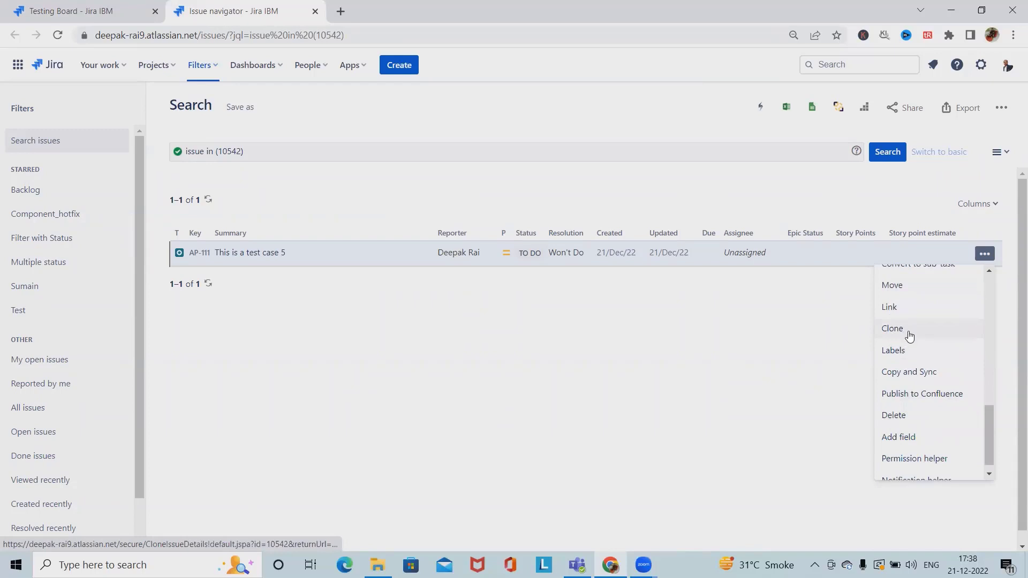
scroll(909, 346, down, 1)
scroll(922, 418, up, 1)
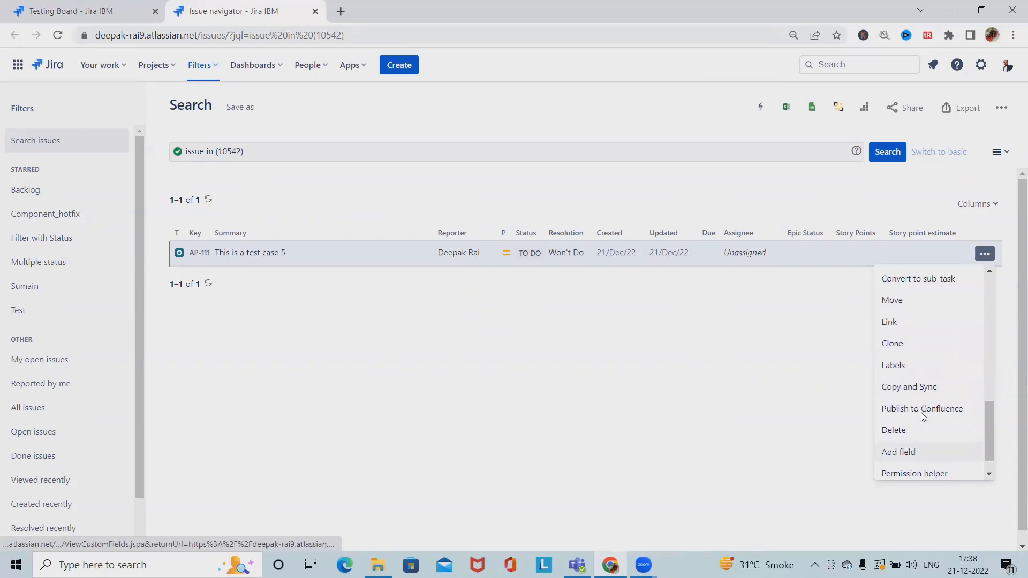
scroll(923, 417, up, 8)
scroll(883, 422, down, 3)
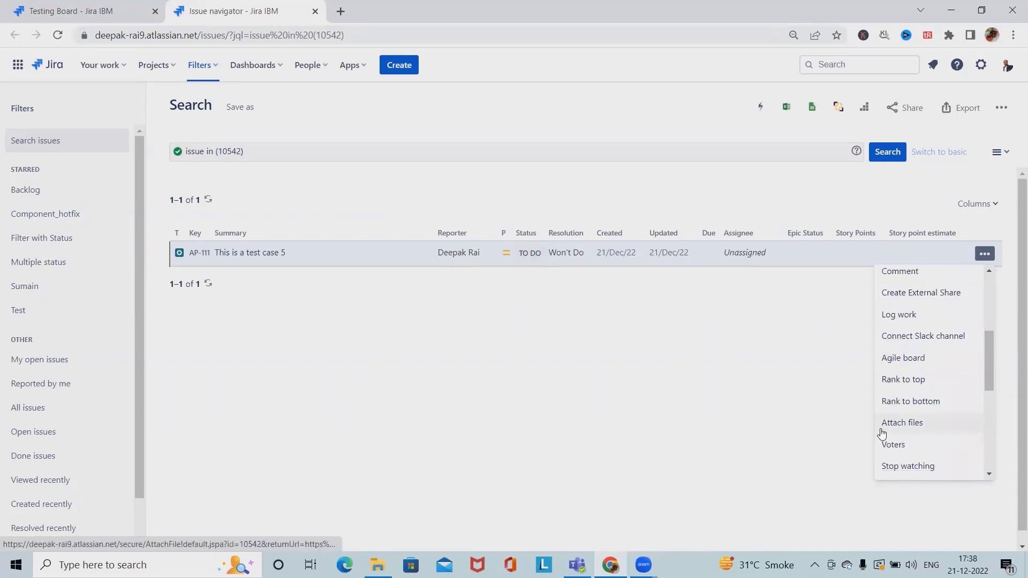
scroll(883, 432, down, 6)
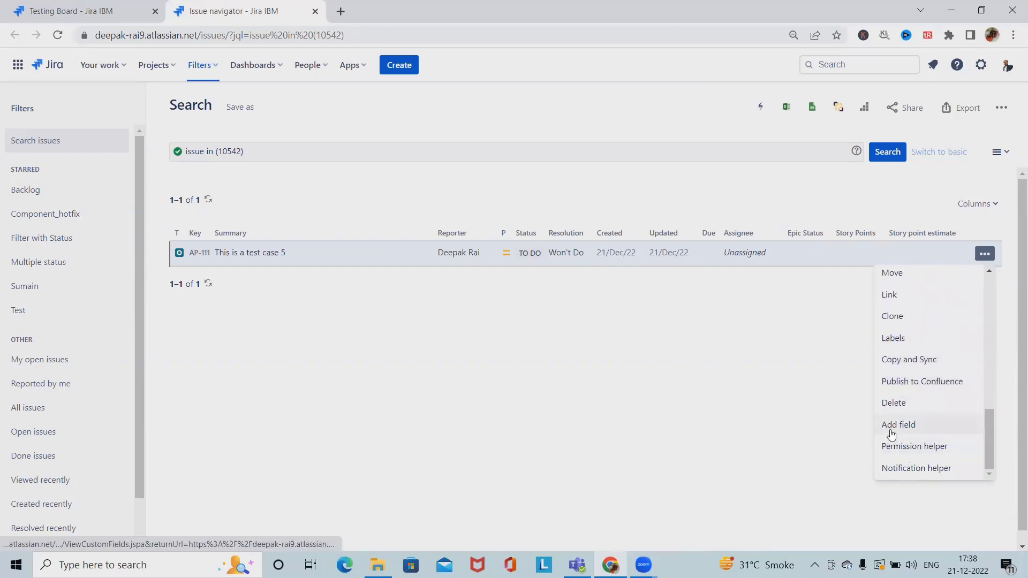